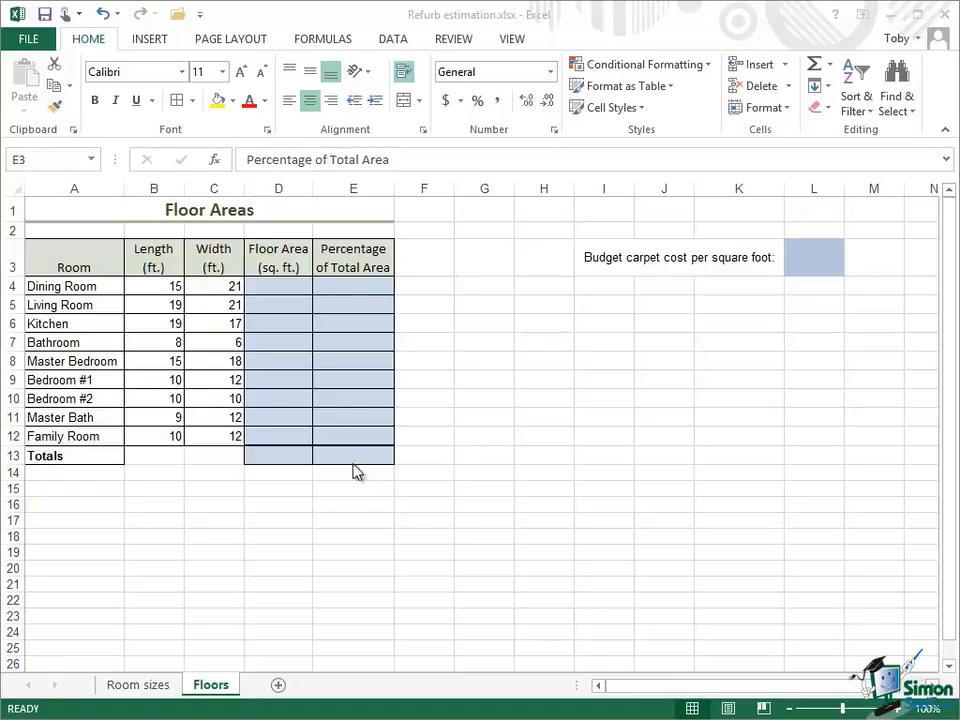
Calculate the Dining Room floor area in D4 with =B4*C4 and fill the formula down through D12.
{"action": "left_click", "coordinate": [275, 287]}
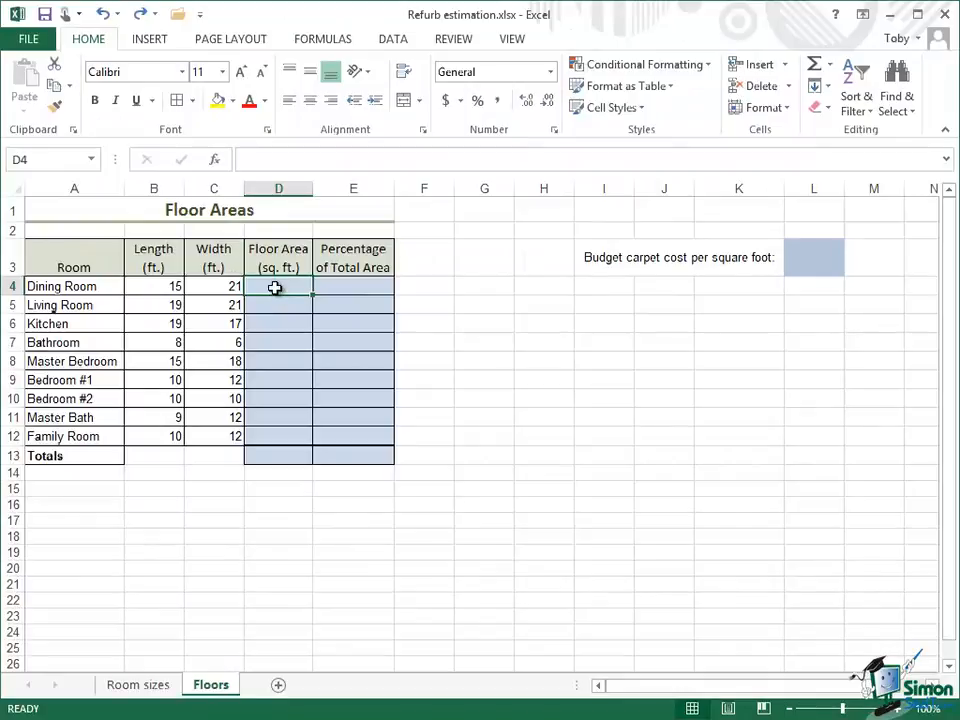
{"action": "left_click", "coordinate": [270, 160]}
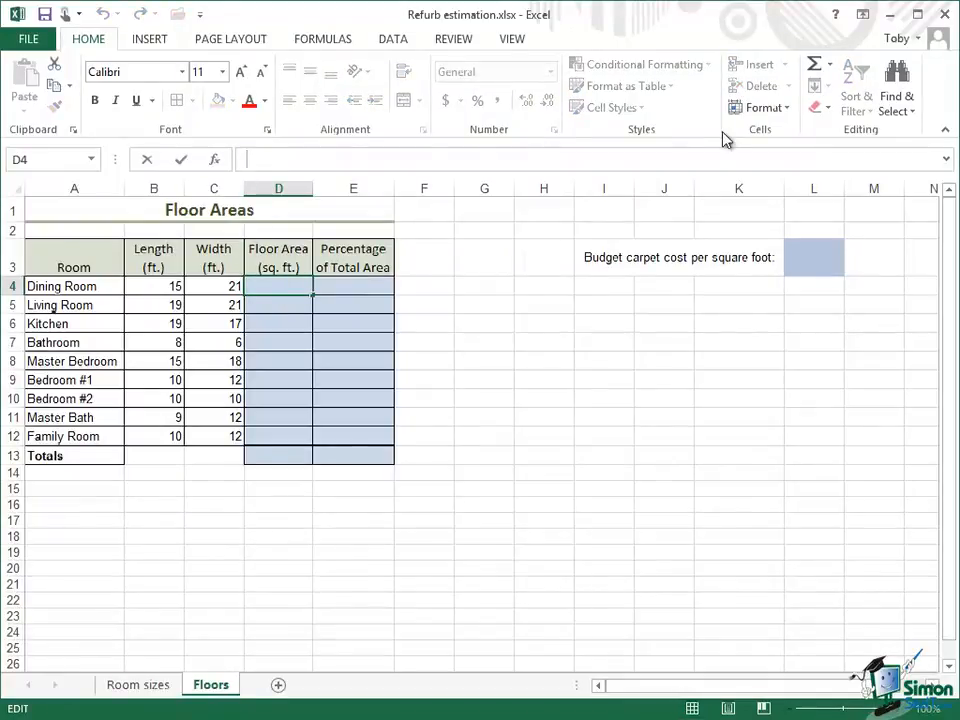
{"action": "type", "text": "="}
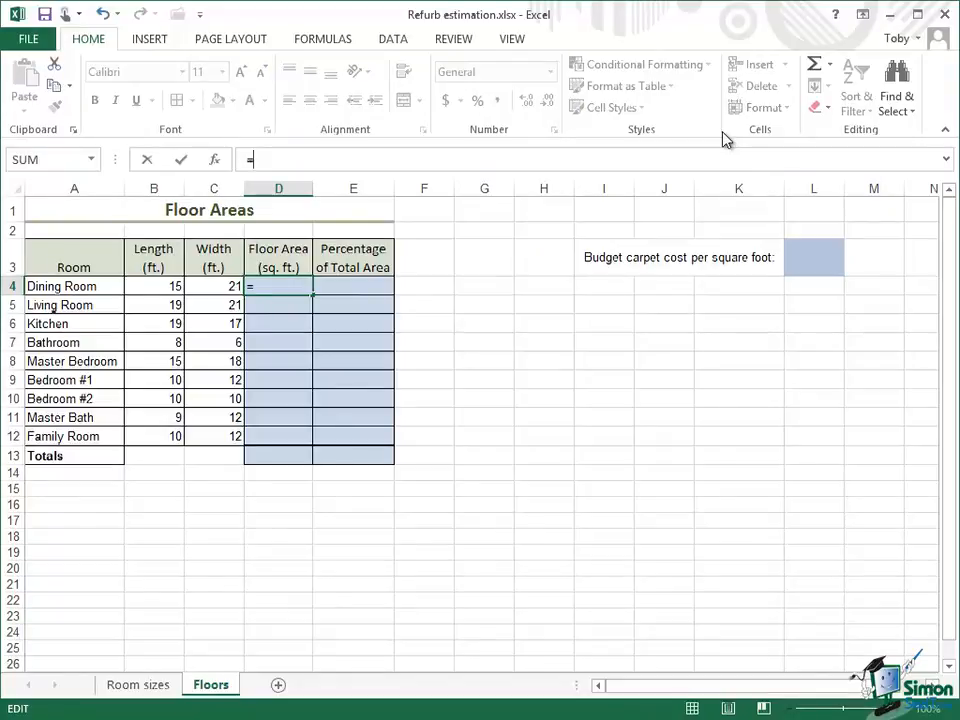
{"action": "type", "text": "B4"}
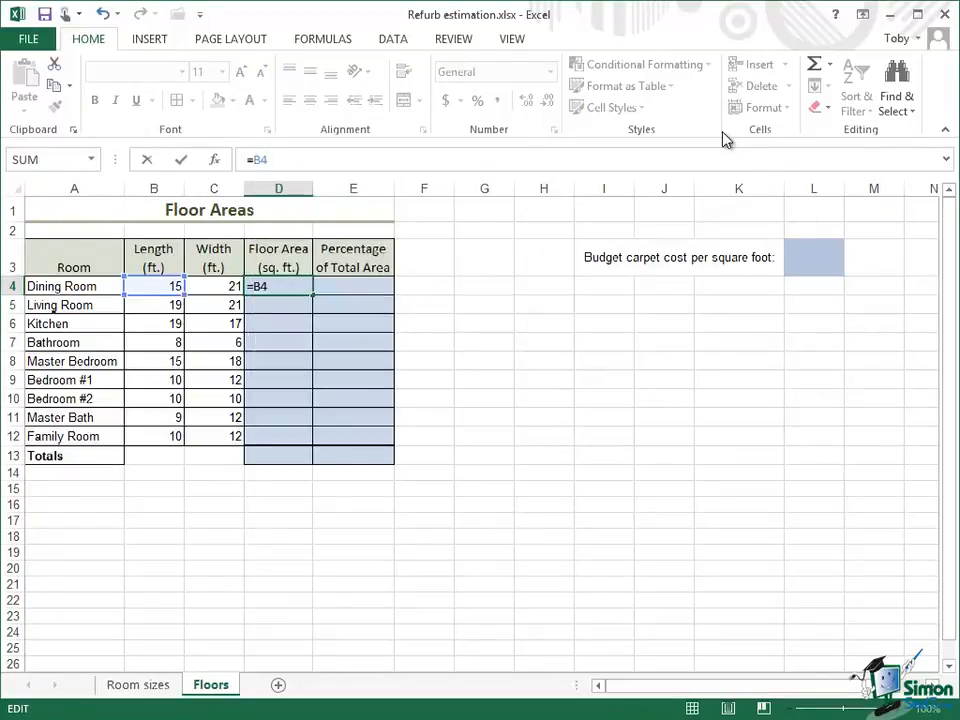
{"action": "type", "text": "*C"}
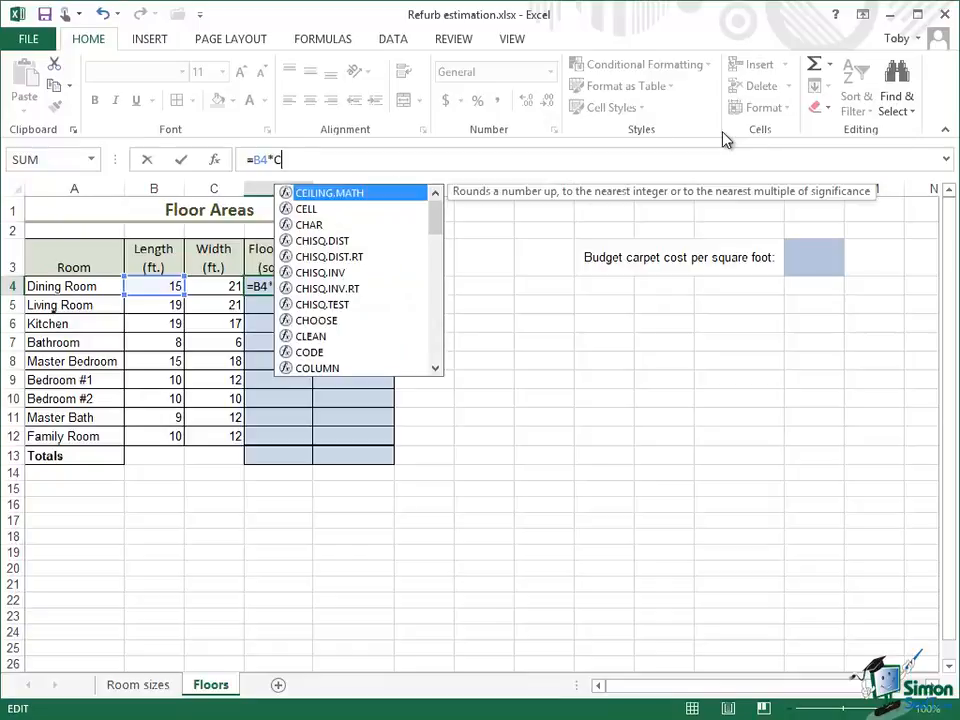
{"action": "type", "text": "4"}
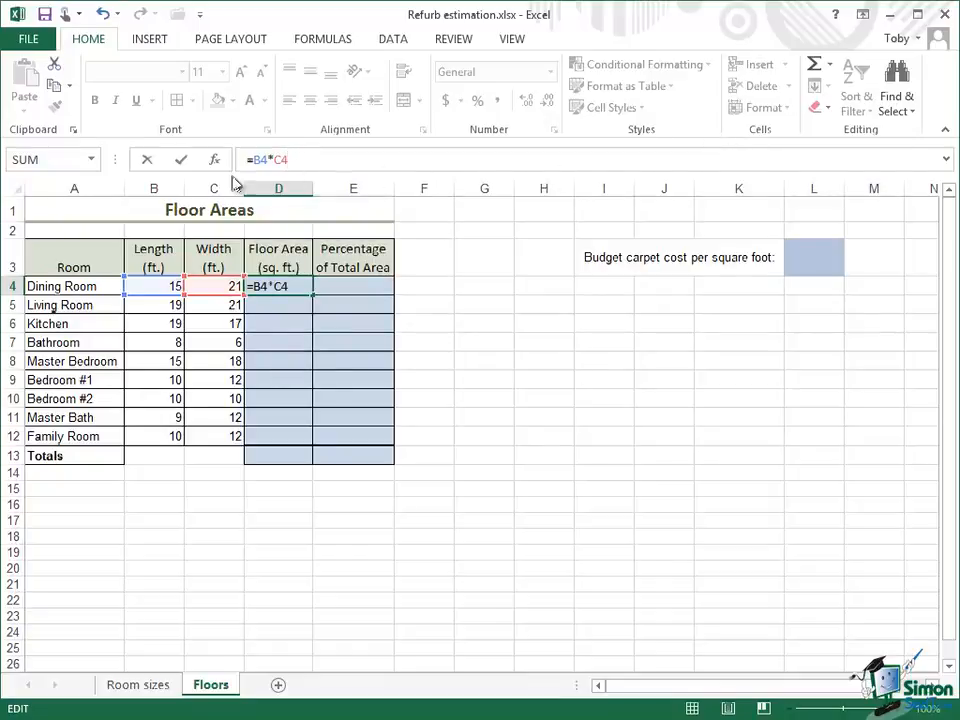
{"action": "left_click", "coordinate": [182, 162]}
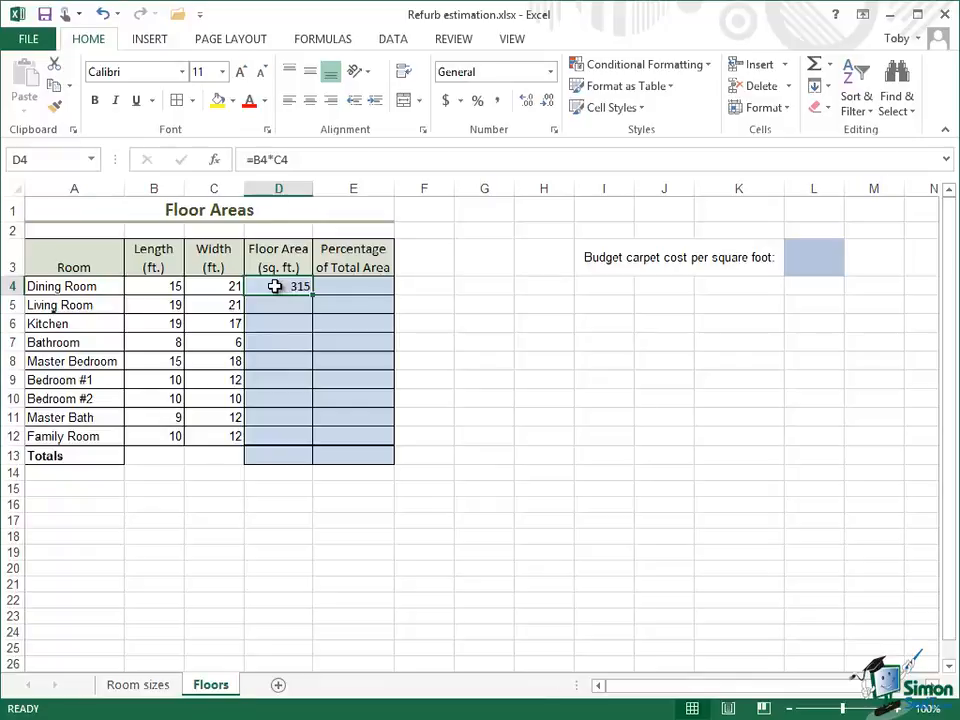
{"action": "left_click_drag", "start_coordinate": [275, 286], "coordinate": [264, 441]}
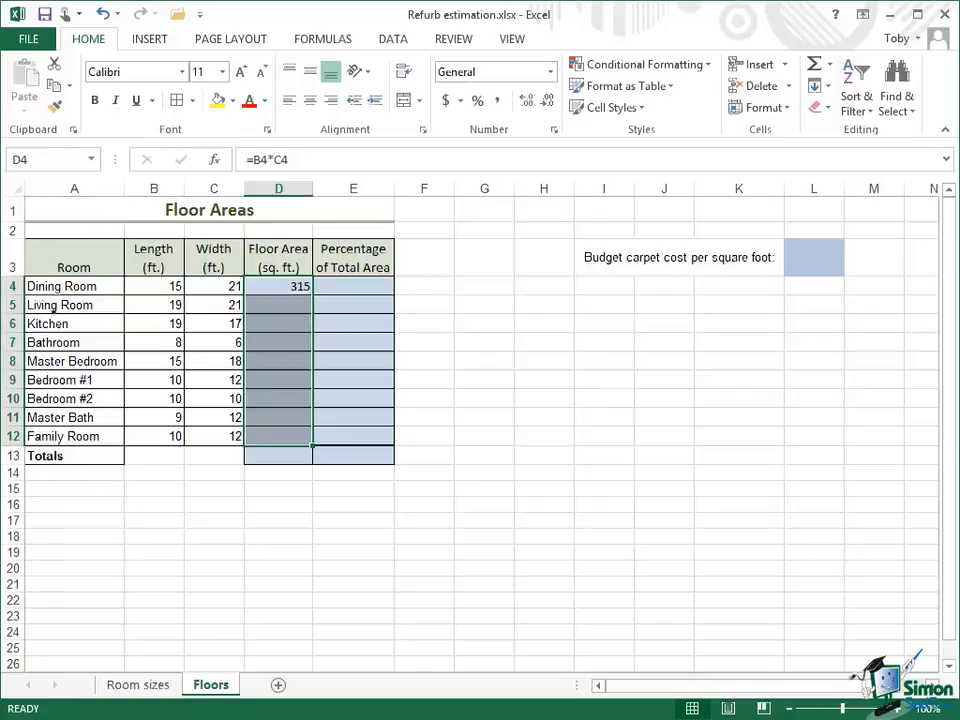
{"action": "key", "text": "ctrl+d"}
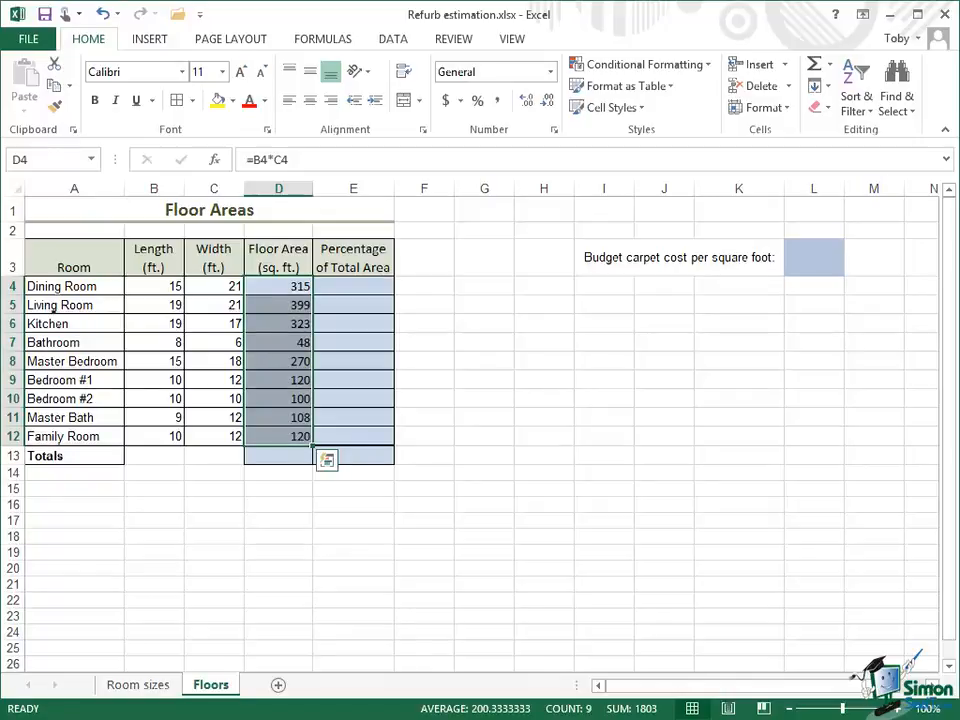
Start a formula in the floor area Totals cell D13 using the SUM function from the function suggestions.
{"action": "left_click", "coordinate": [274, 457]}
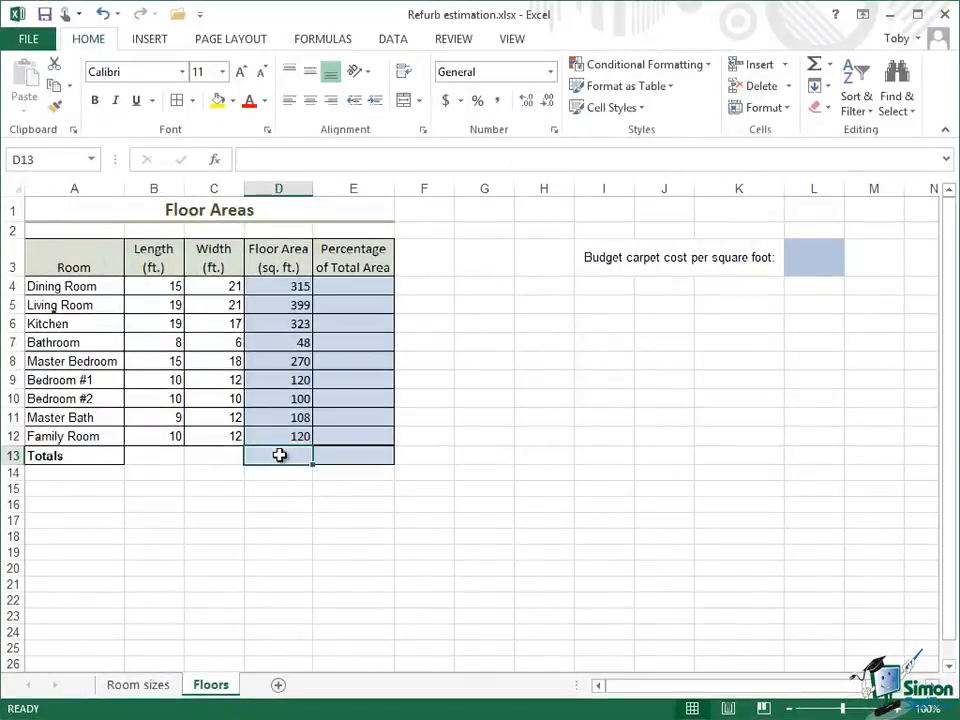
{"action": "left_click", "coordinate": [250, 159]}
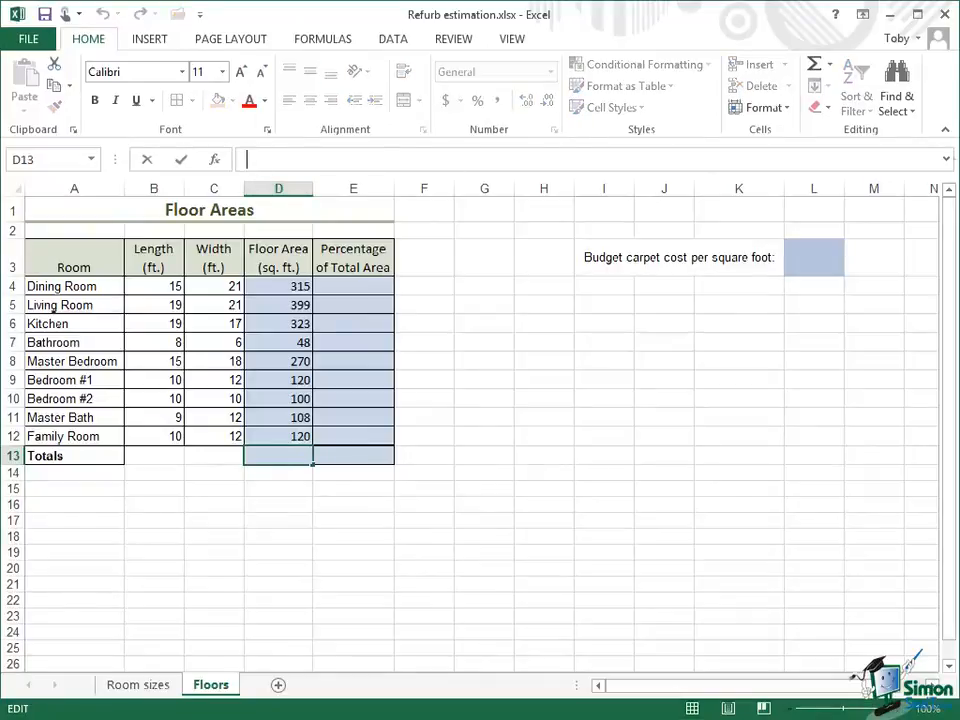
{"action": "type", "text": "="}
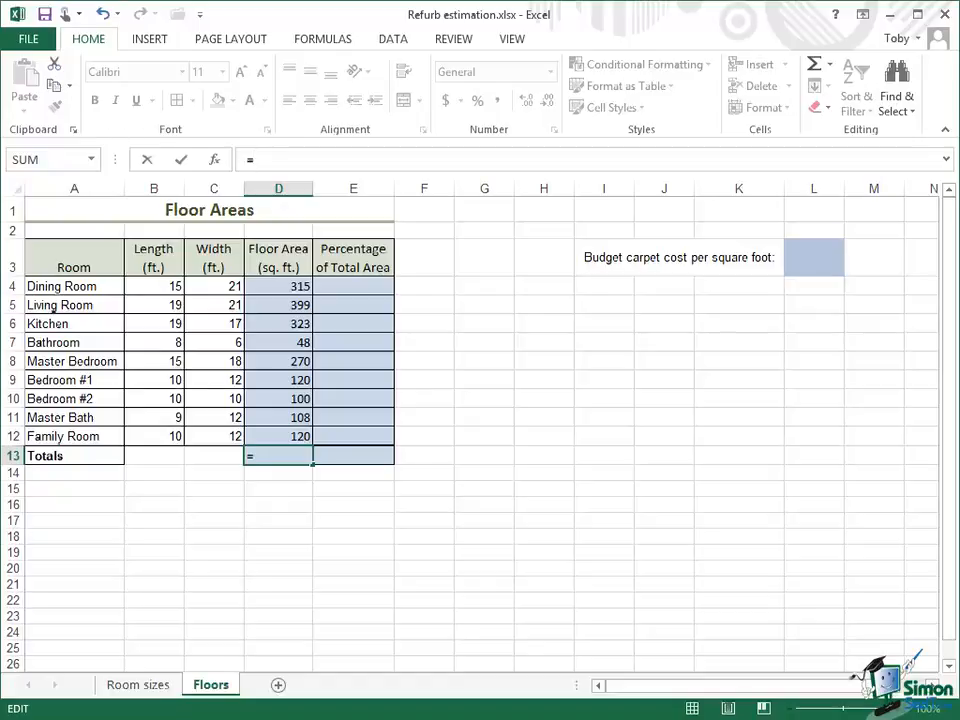
{"action": "type", "text": "s"}
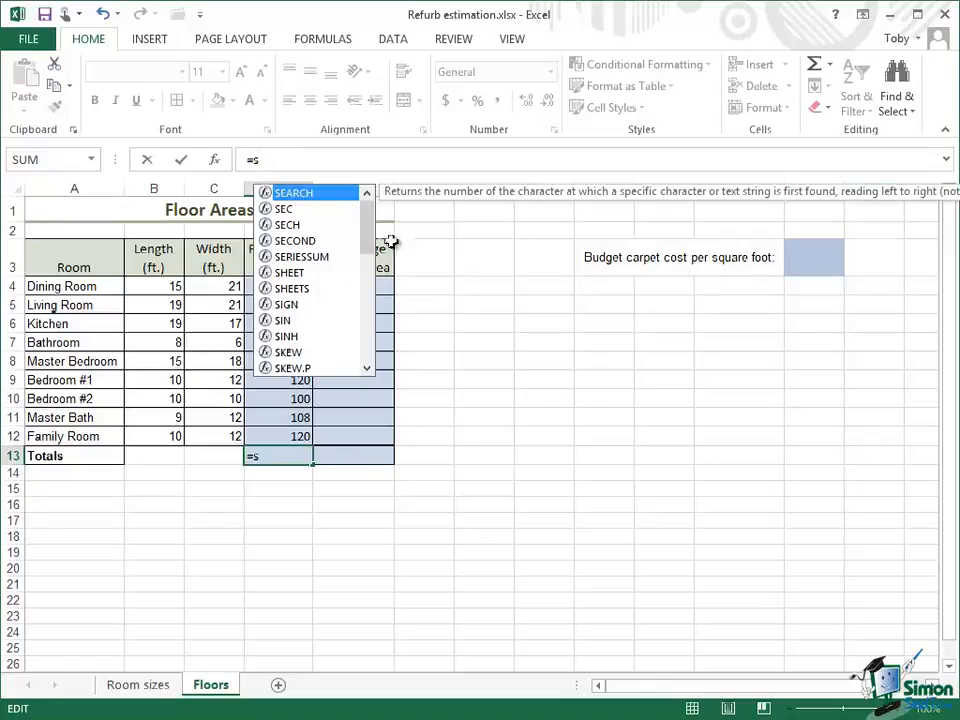
{"action": "left_click_drag", "start_coordinate": [368, 228], "coordinate": [361, 345]}
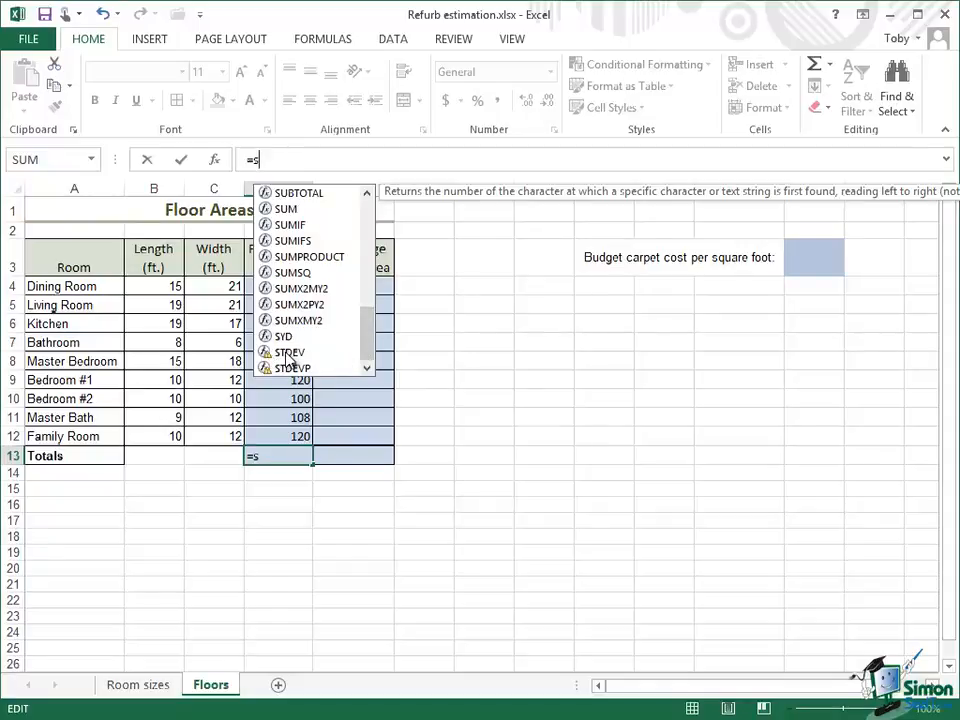
{"action": "left_click_drag", "start_coordinate": [368, 343], "coordinate": [368, 256]}
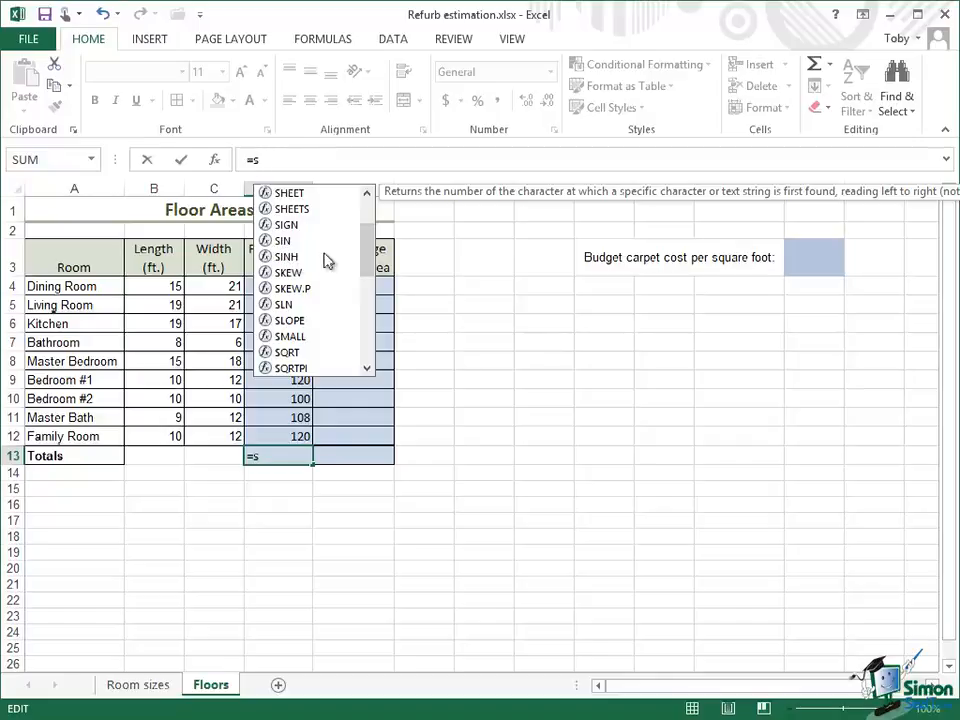
{"action": "left_click_drag", "start_coordinate": [370, 236], "coordinate": [370, 198]}
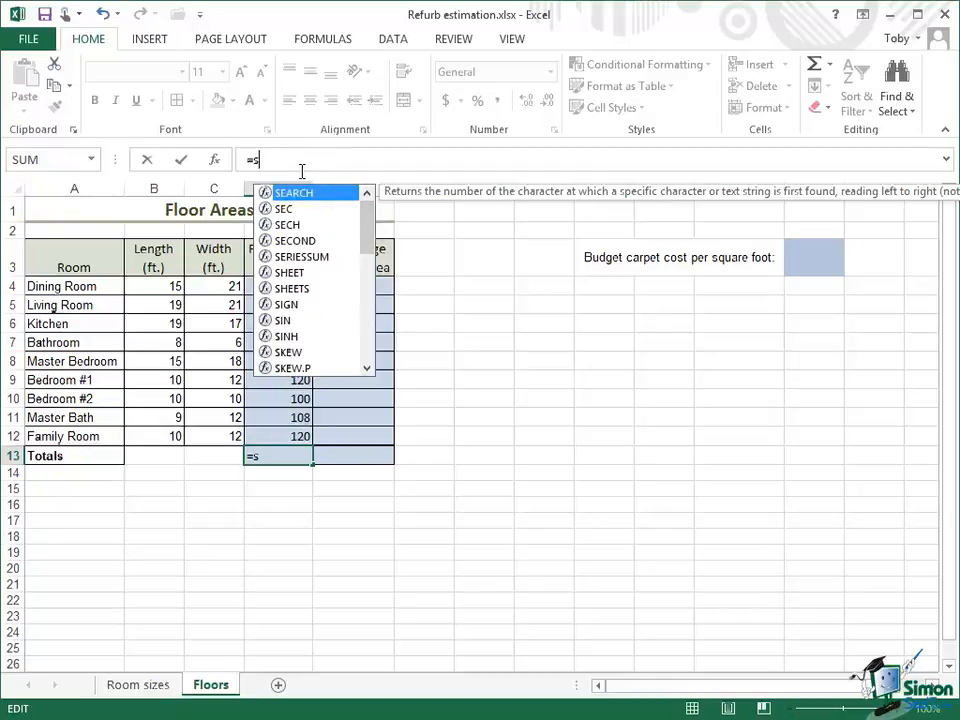
{"action": "type", "text": "u"}
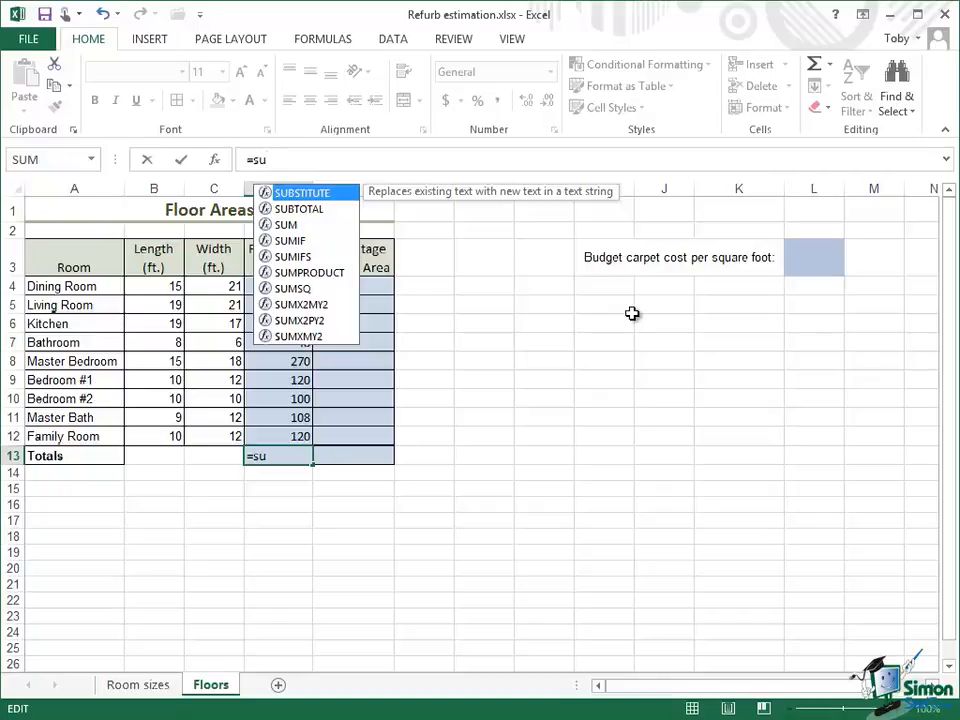
{"action": "type", "text": "m"}
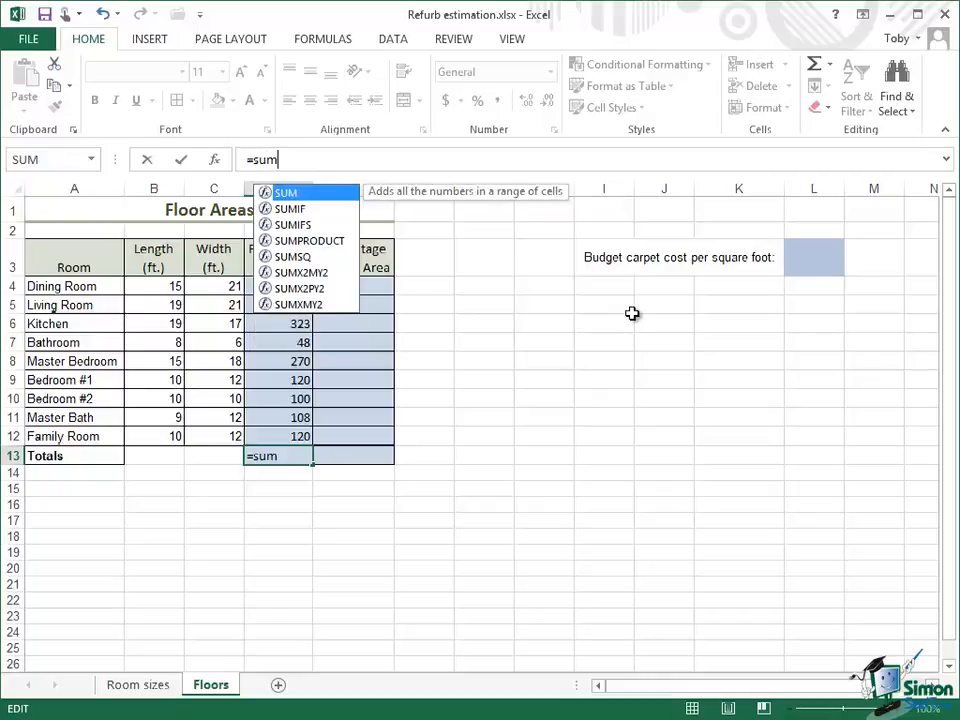
{"action": "double_click", "coordinate": [291, 194]}
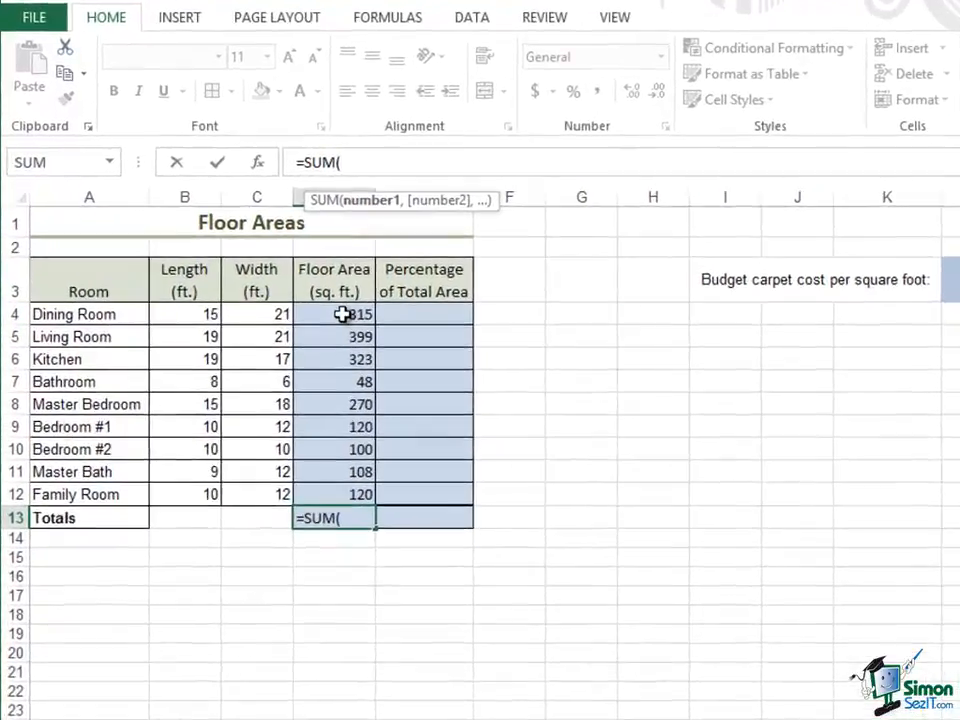
Complete the SUM formula in D13 with the range D4:D12 and enter it.
{"action": "left_click", "coordinate": [285, 286]}
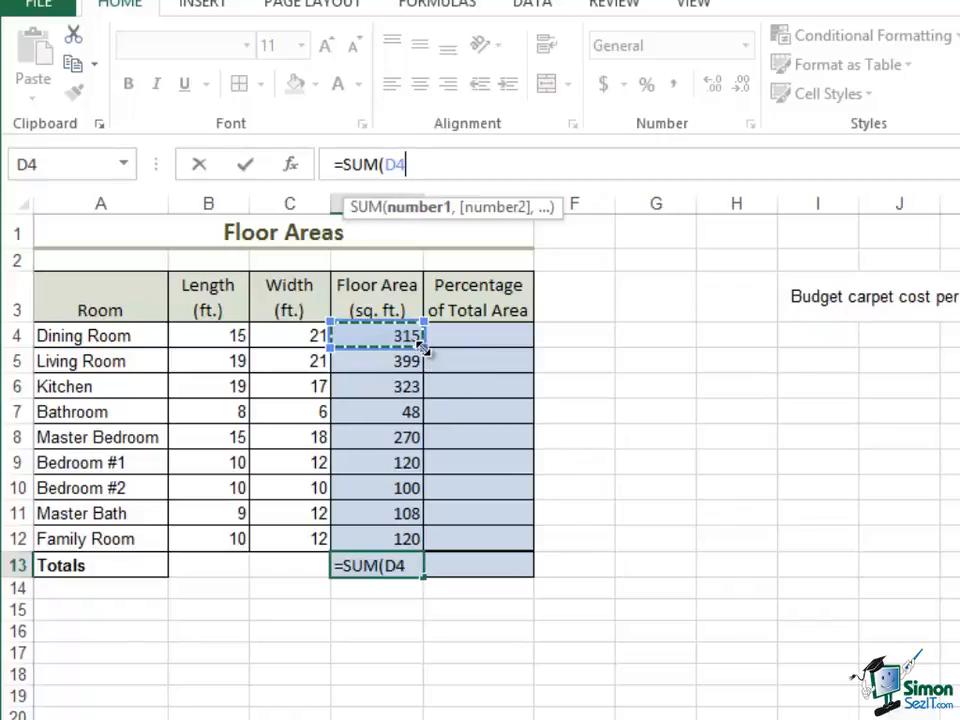
{"action": "left_click_drag", "start_coordinate": [424, 338], "coordinate": [418, 553]}
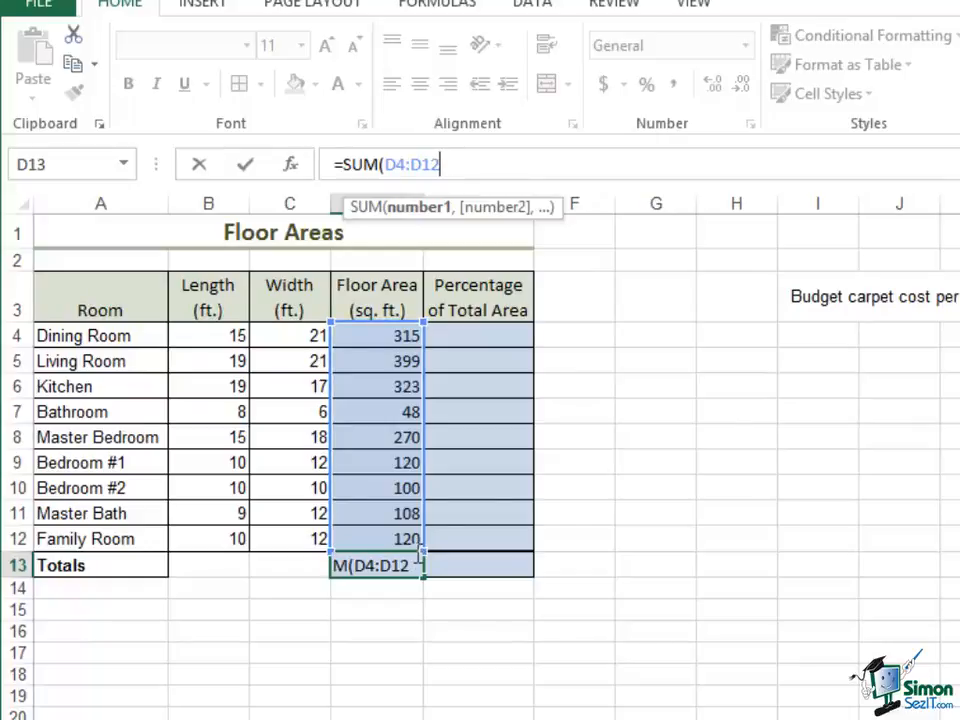
{"action": "type", "text": ")"}
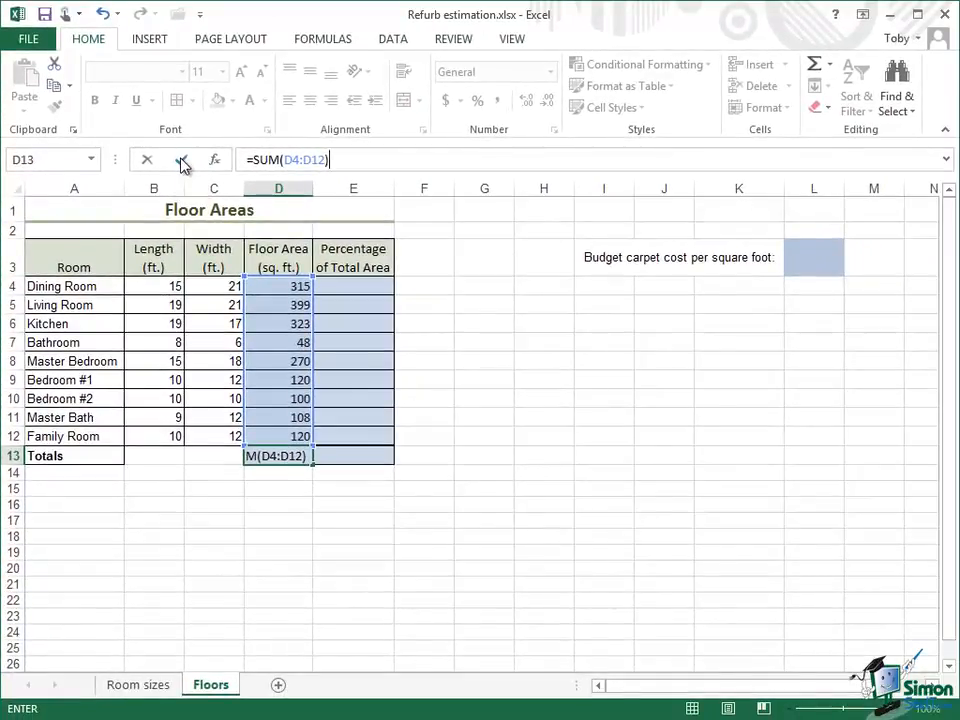
{"action": "left_click", "coordinate": [182, 161]}
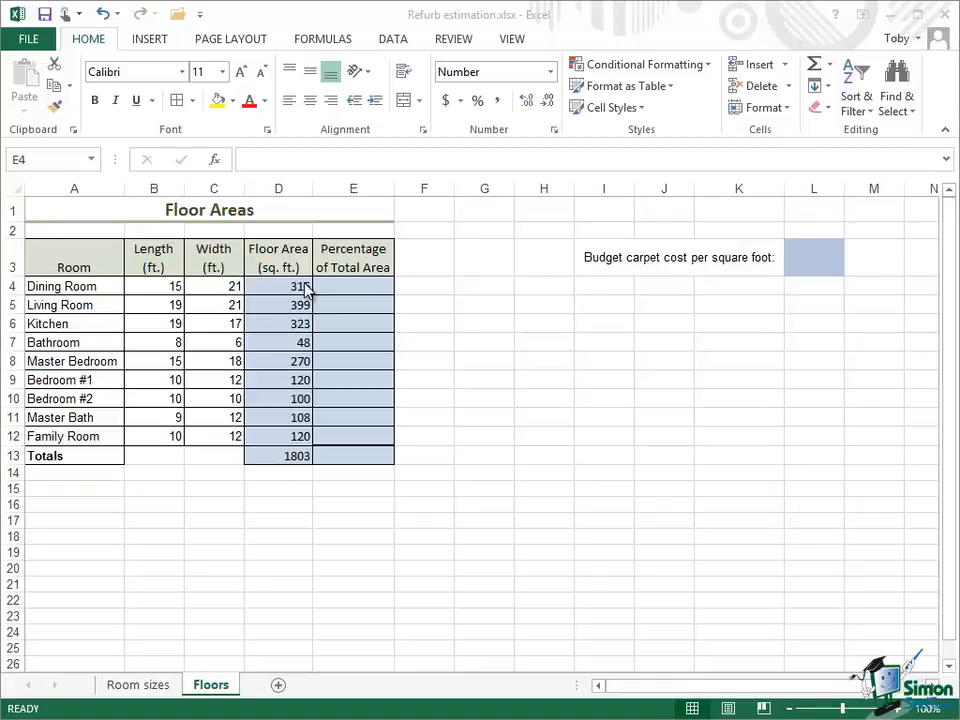
Enter the formula =D4/D13 in E4 for the Dining Room's share of the total area.
{"action": "left_click", "coordinate": [373, 290]}
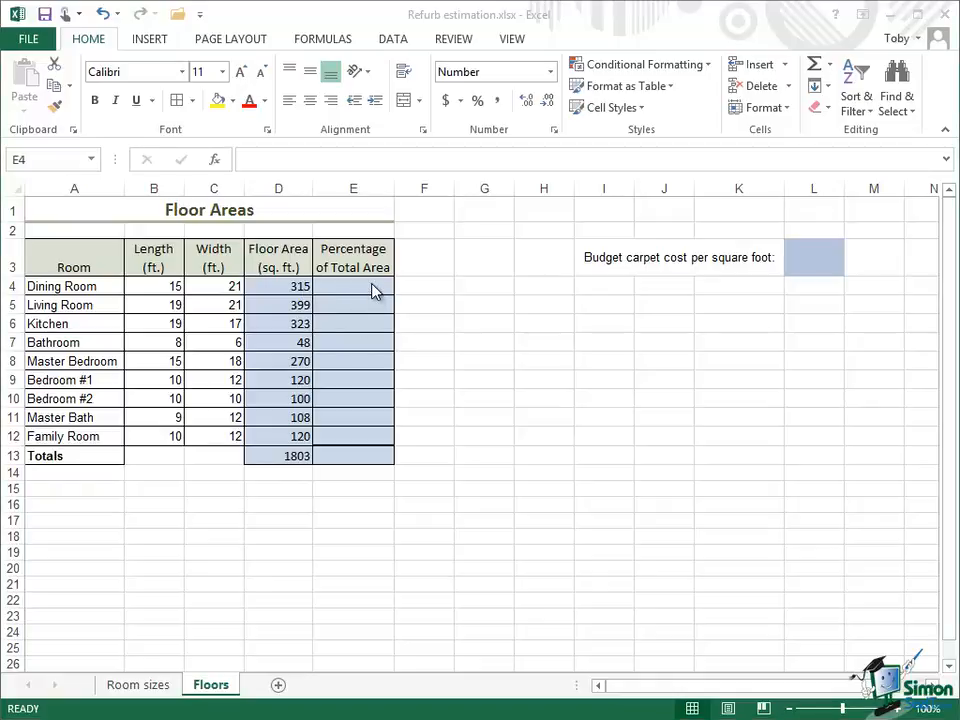
{"action": "left_click", "coordinate": [257, 160]}
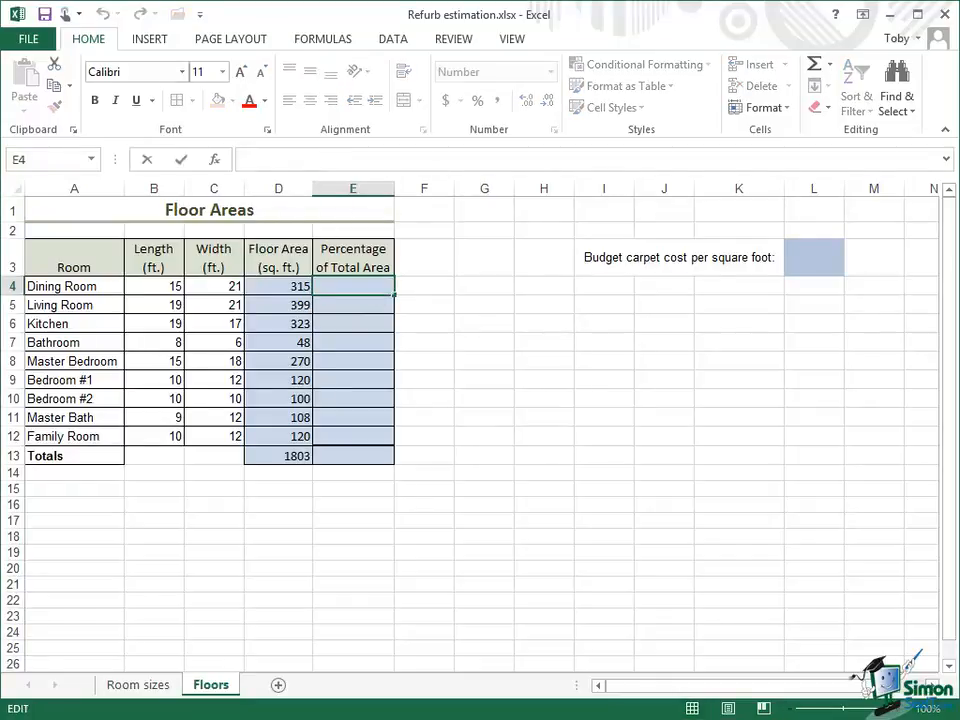
{"action": "type", "text": "="}
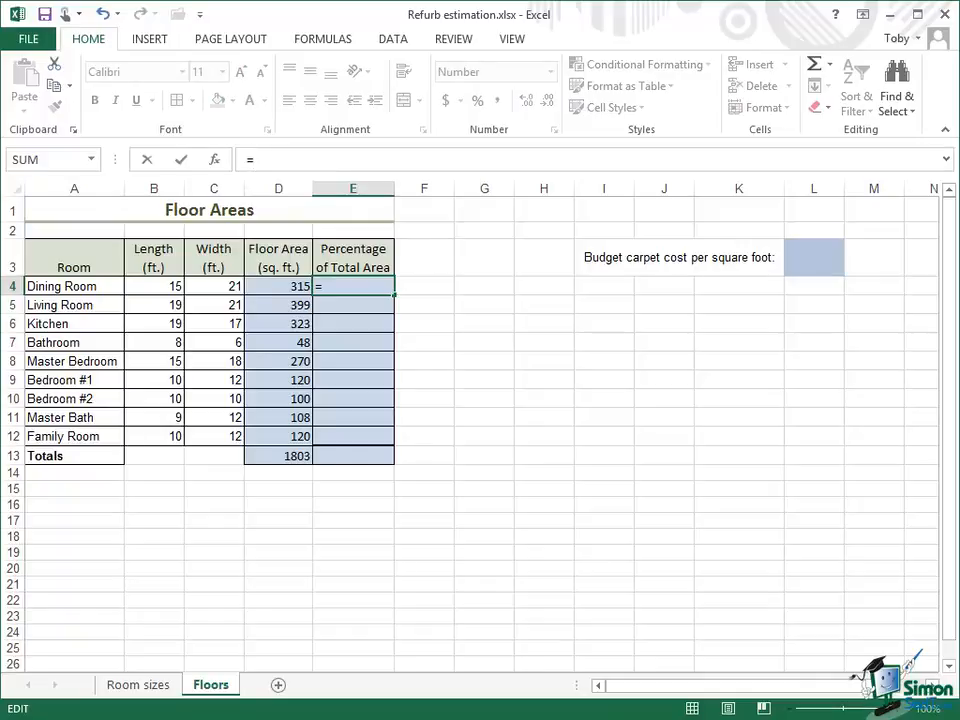
{"action": "type", "text": "D4"}
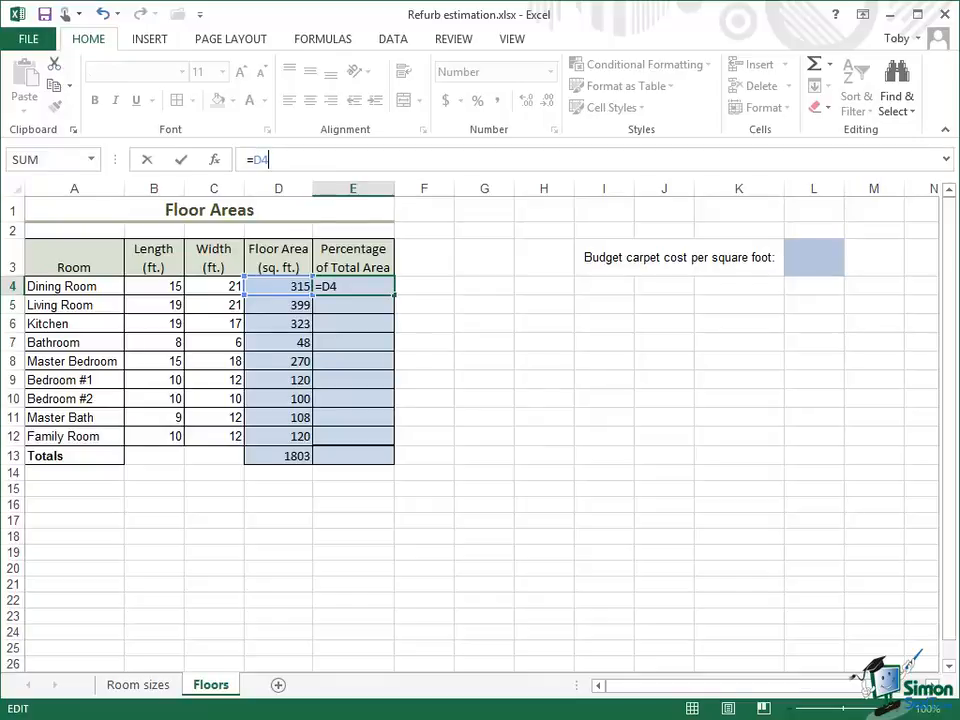
{"action": "type", "text": "/"}
{"action": "type", "text": "D13"}
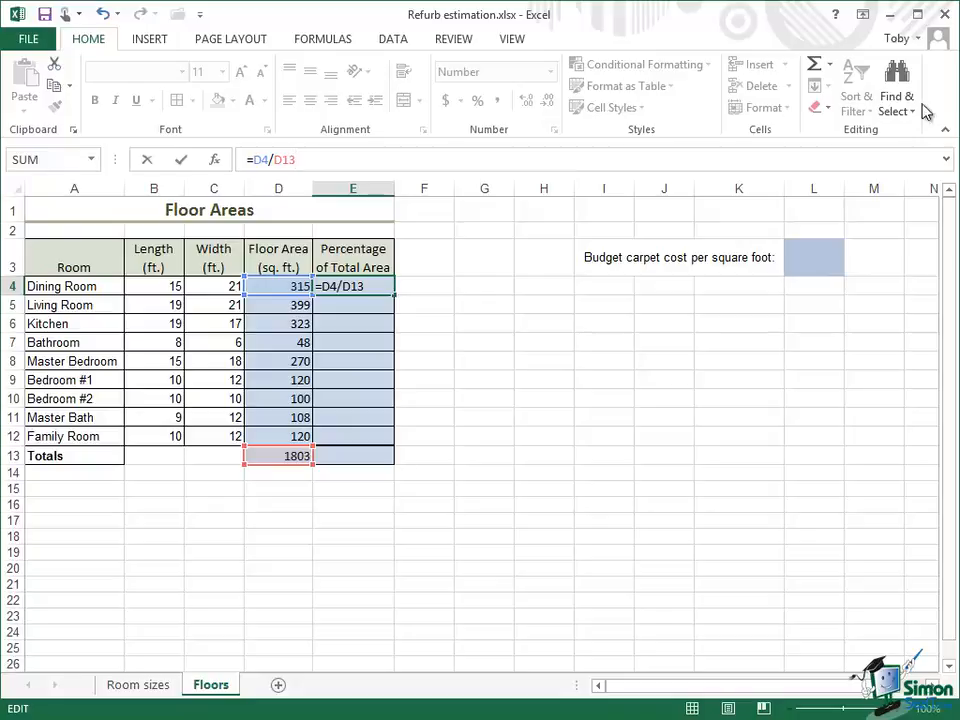
{"action": "left_click", "coordinate": [181, 162]}
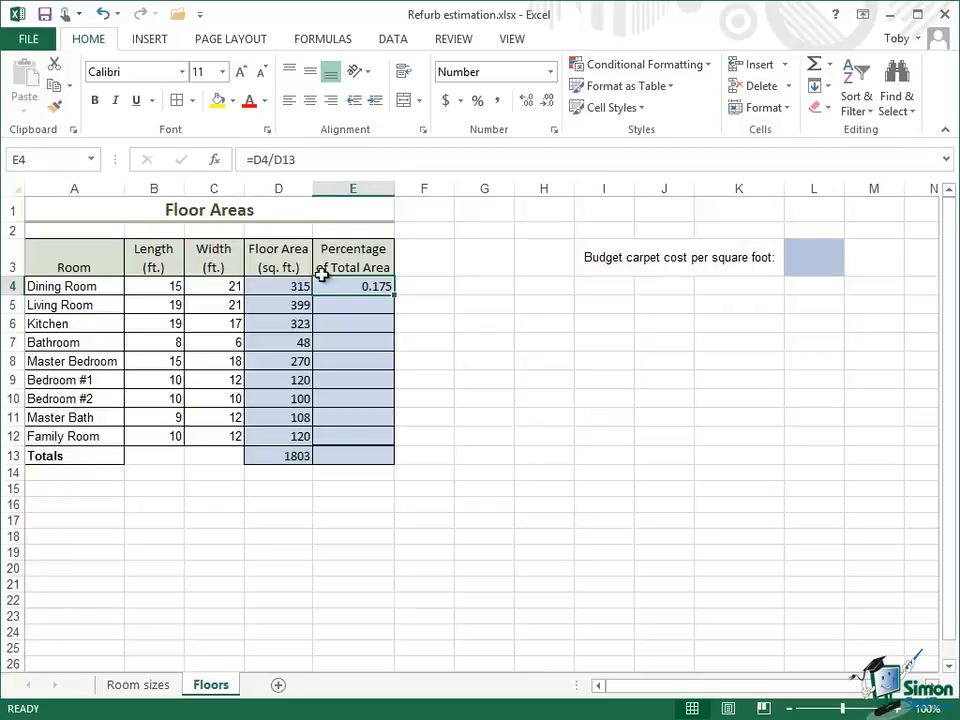
Format cell E4 as a percentage with 0 decimal places.
{"action": "left_click", "coordinate": [790, 108]}
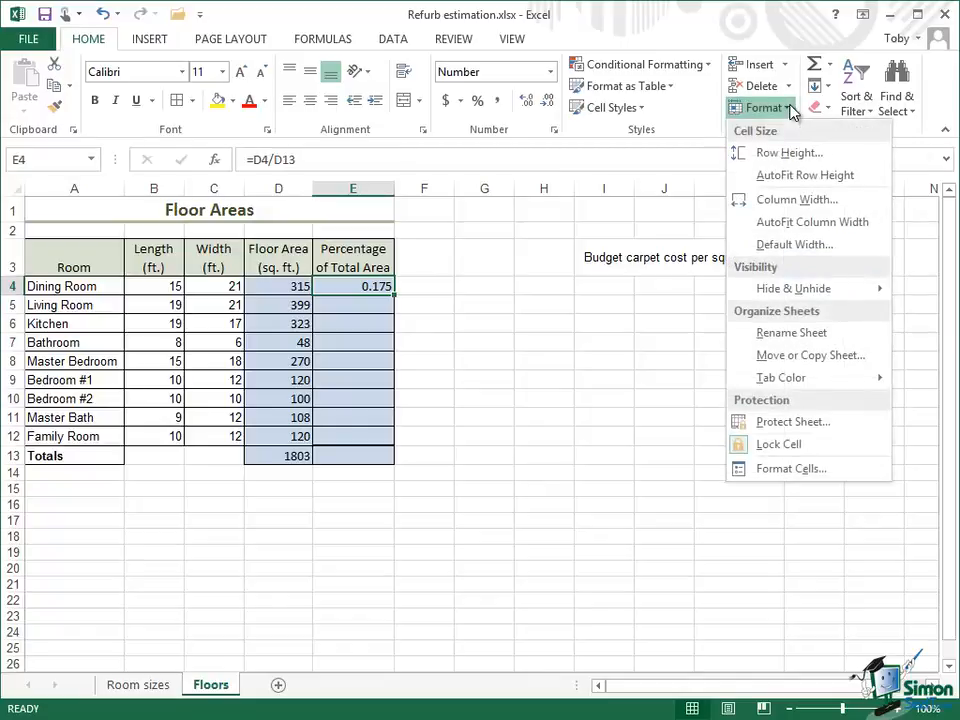
{"action": "left_click", "coordinate": [778, 469]}
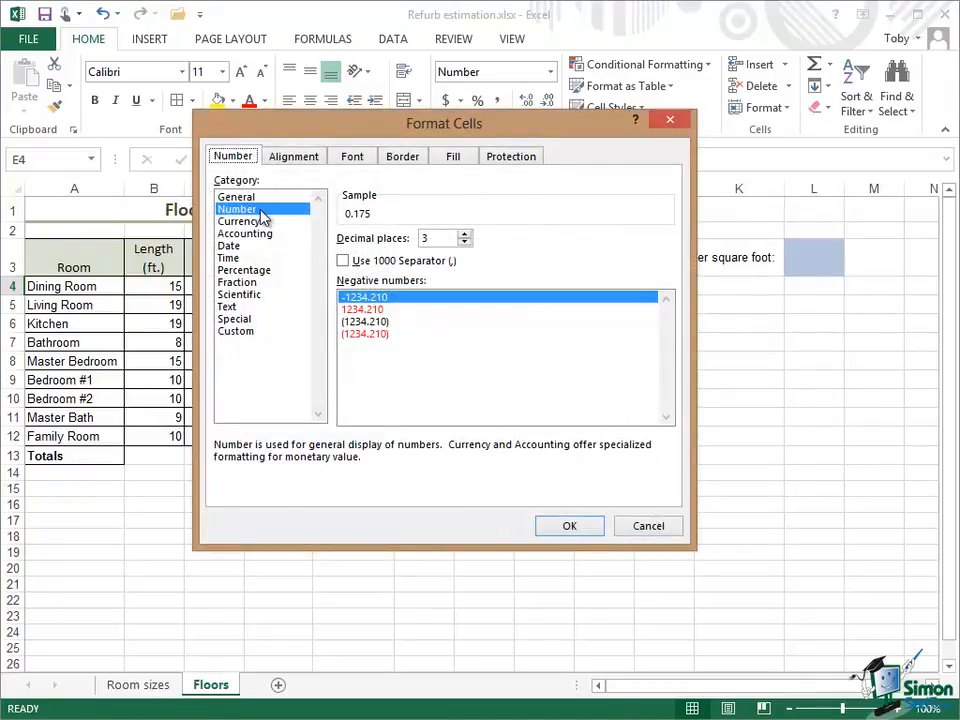
{"action": "left_click", "coordinate": [251, 272]}
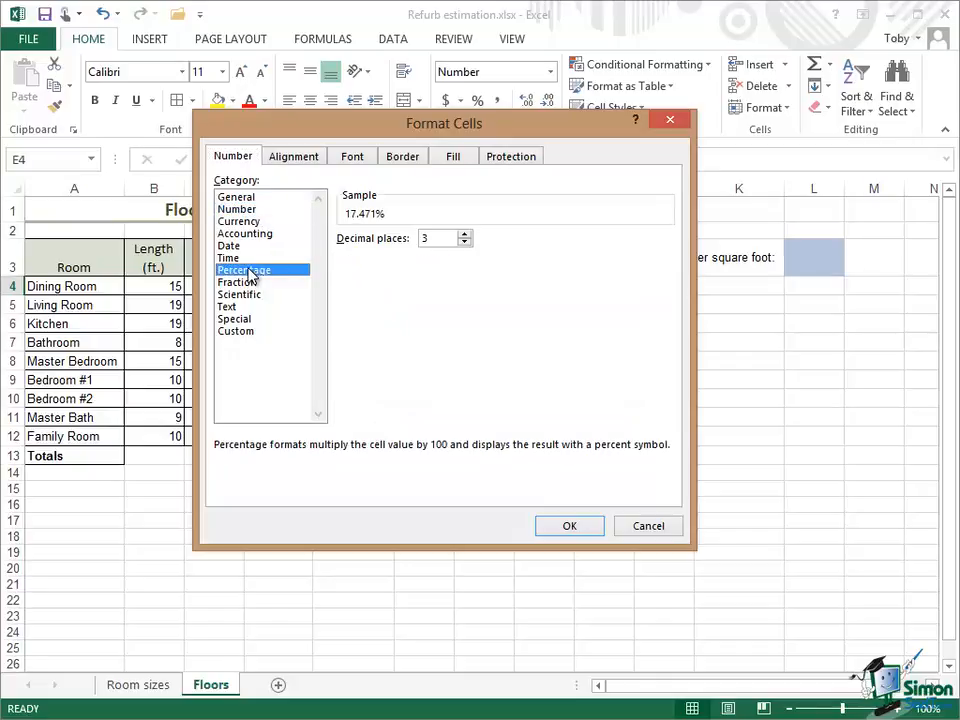
{"action": "left_click", "coordinate": [464, 243]}
{"action": "left_click", "coordinate": [464, 243]}
{"action": "left_click", "coordinate": [464, 243]}
{"action": "left_click", "coordinate": [569, 528]}
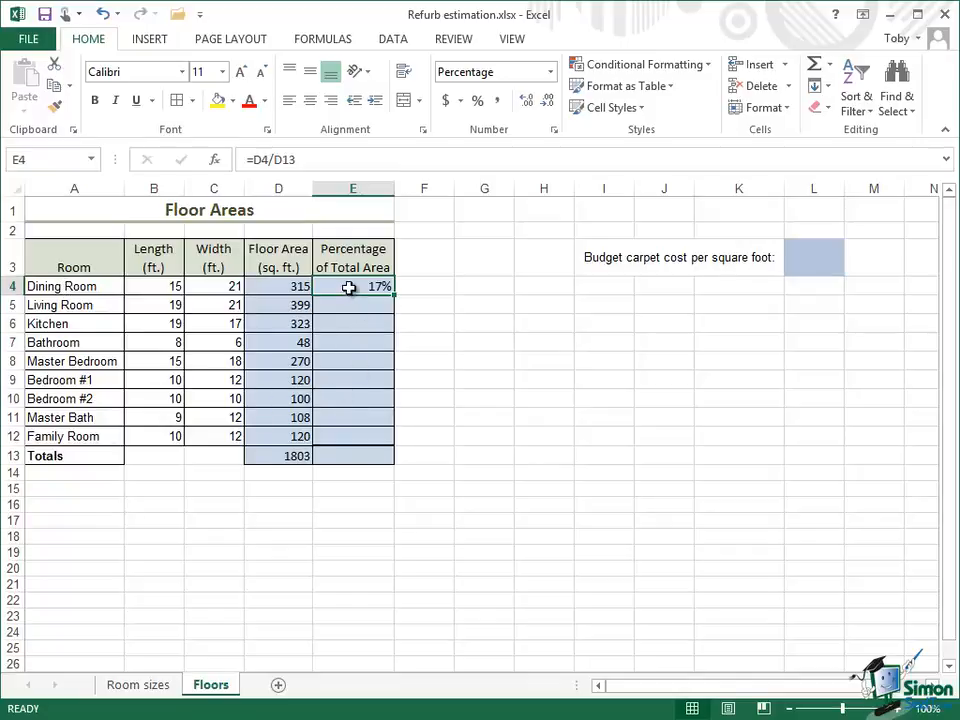
Fill the percentage formula from E4 down through E12 and check the copied formula in E5.
{"action": "left_click_drag", "start_coordinate": [348, 299], "coordinate": [336, 441]}
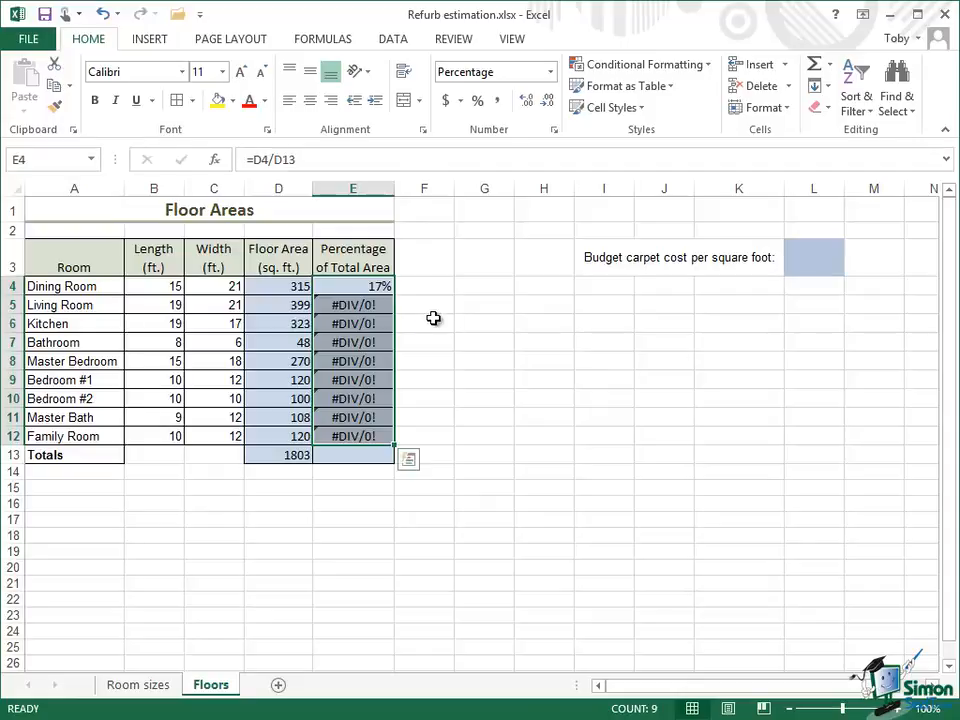
{"action": "left_click", "coordinate": [352, 305]}
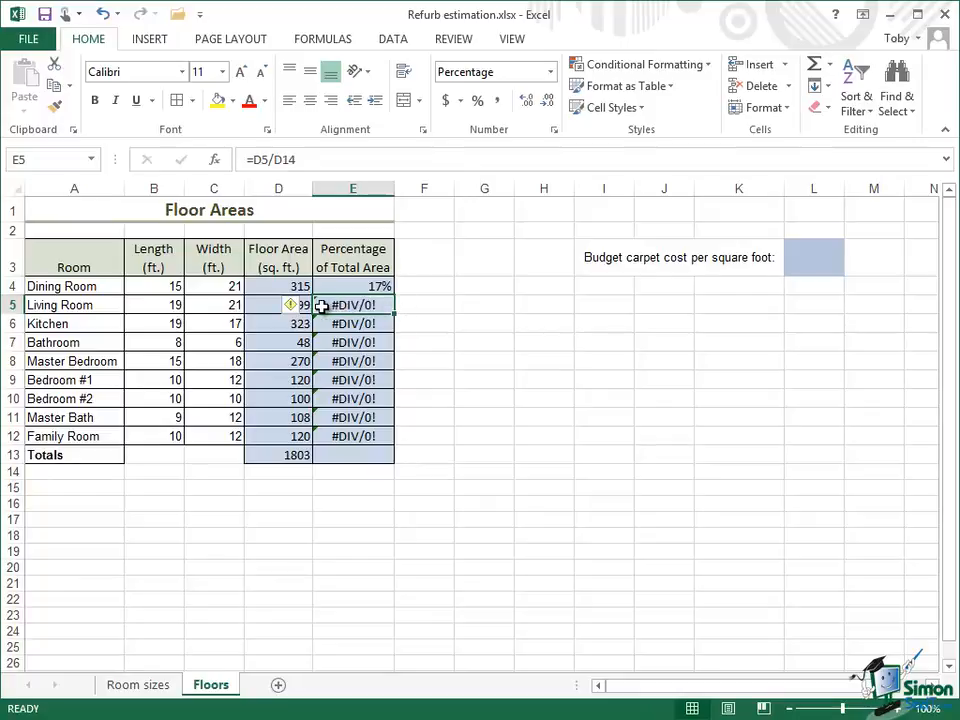
Make the total-area reference in E4 absolute so the formula is =D4/$D$13.
{"action": "mouse_move", "coordinate": [291, 311]}
{"action": "left_click", "coordinate": [284, 476]}
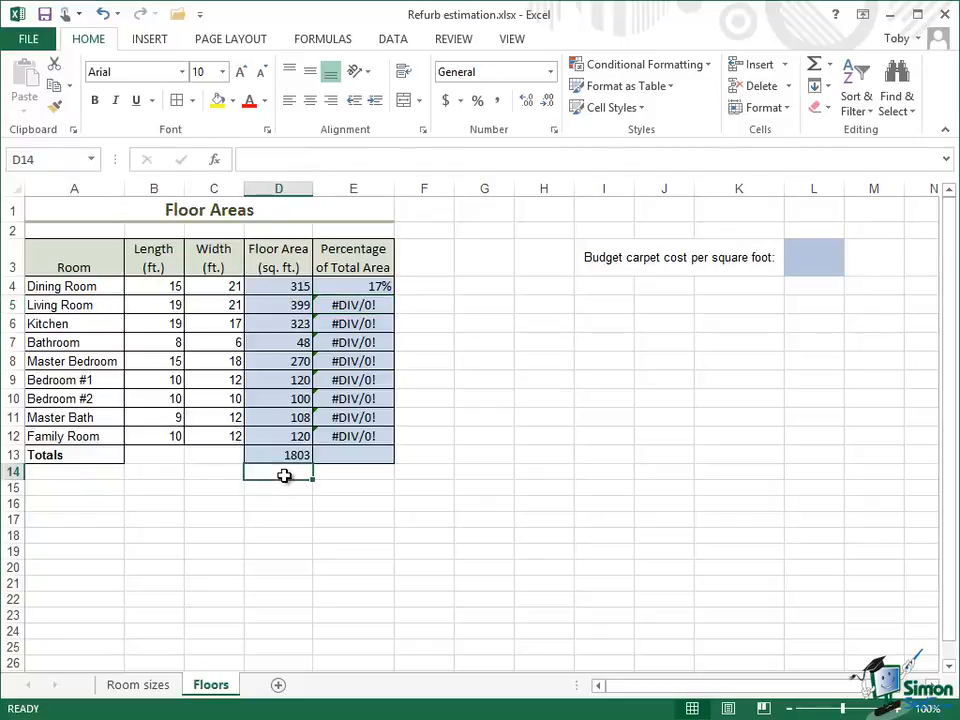
{"action": "left_click", "coordinate": [364, 286]}
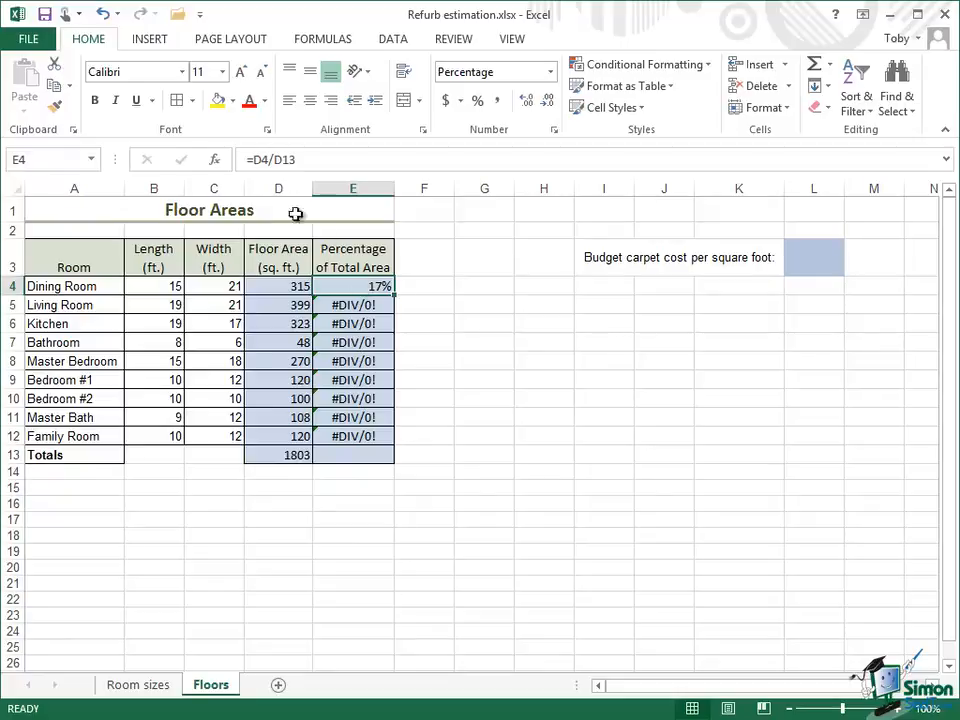
{"action": "left_click", "coordinate": [272, 159]}
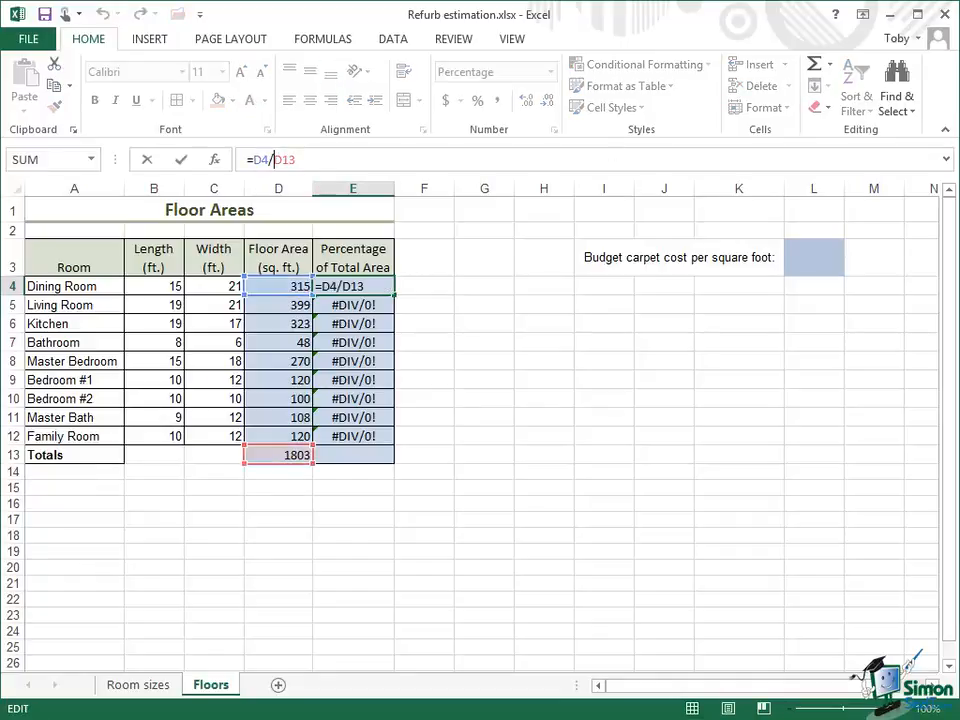
{"action": "type", "text": "$D"}
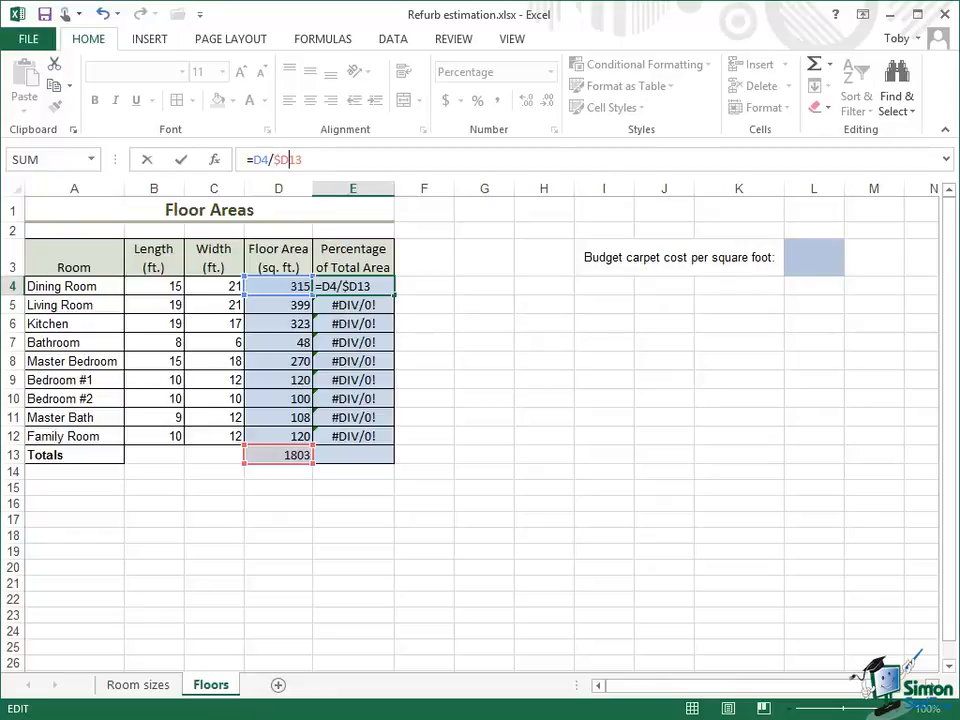
{"action": "type", "text": "$"}
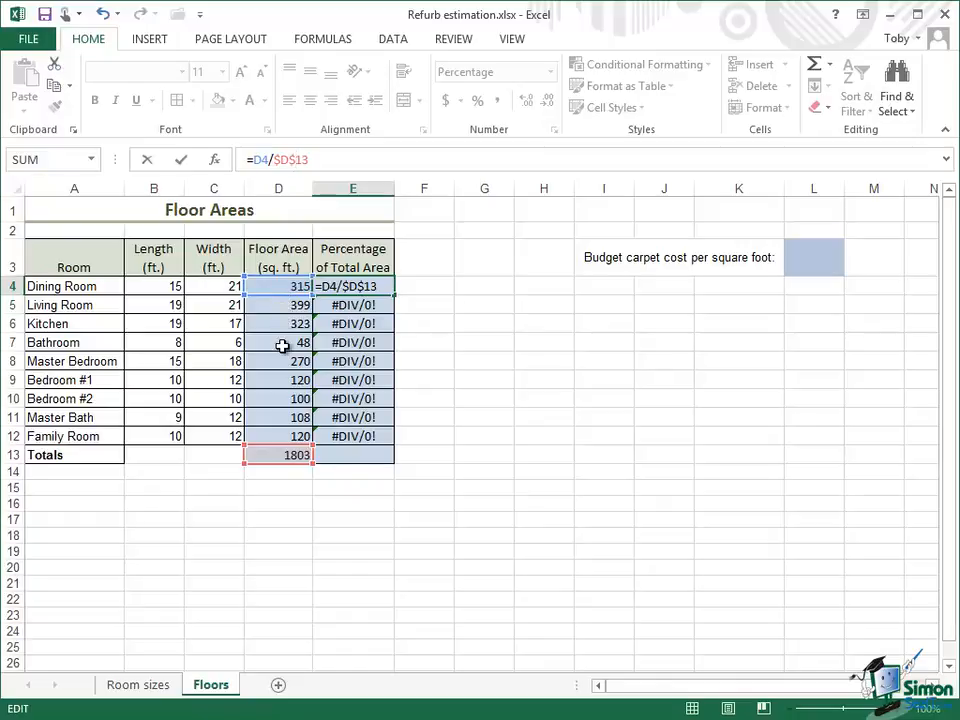
{"action": "left_click", "coordinate": [183, 161]}
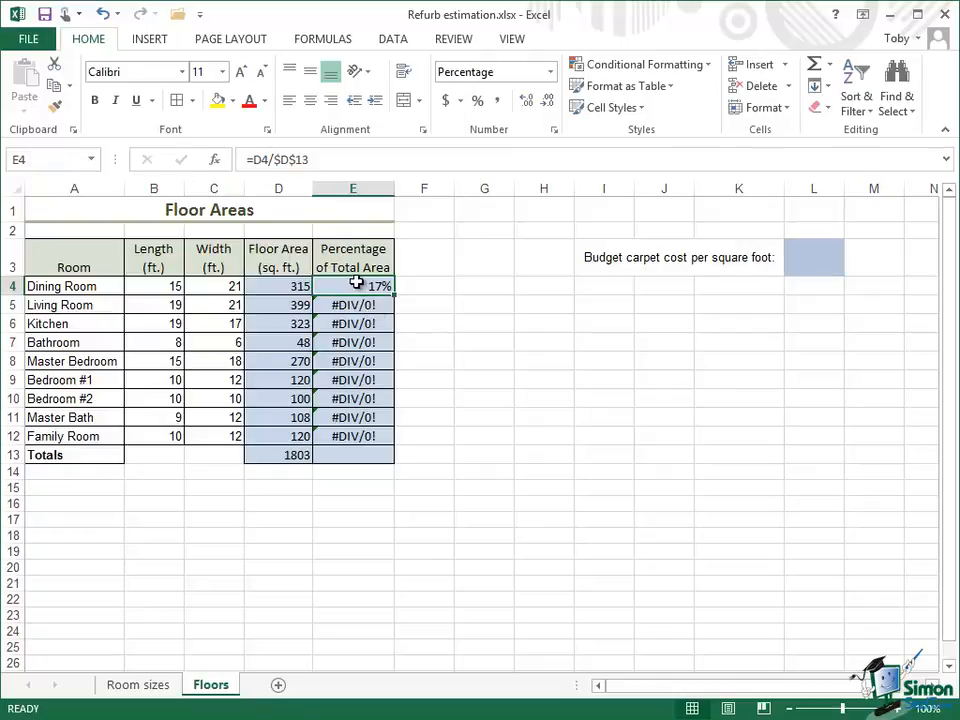
Fill the absolute-reference formula from E4 down through E12 and check the formula in E4.
{"action": "left_click_drag", "start_coordinate": [352, 283], "coordinate": [343, 435]}
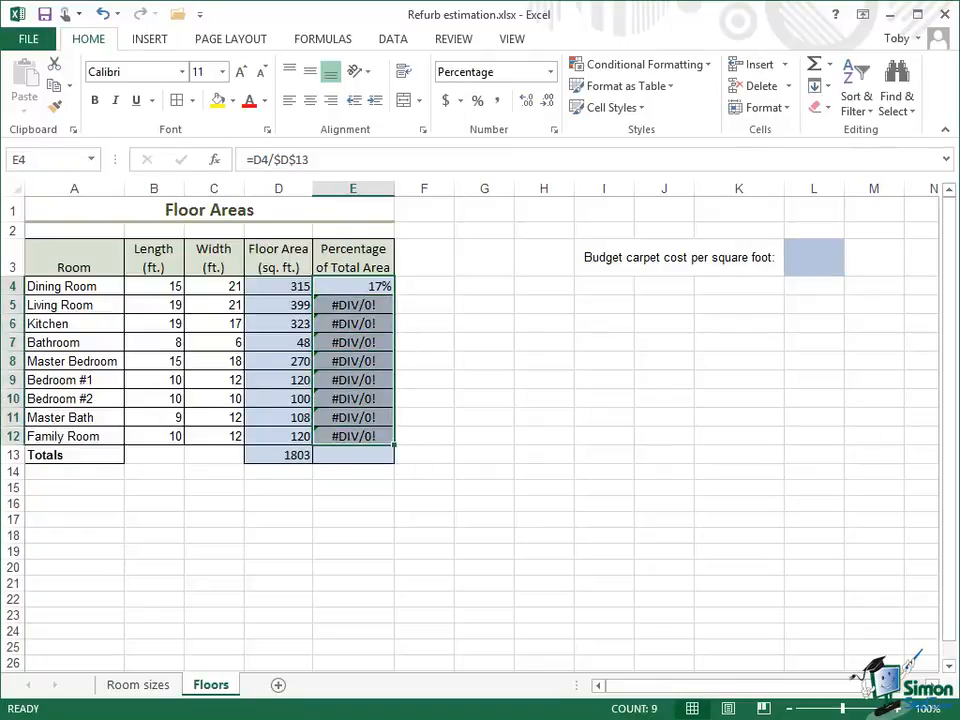
{"action": "key", "text": "ctrl+d"}
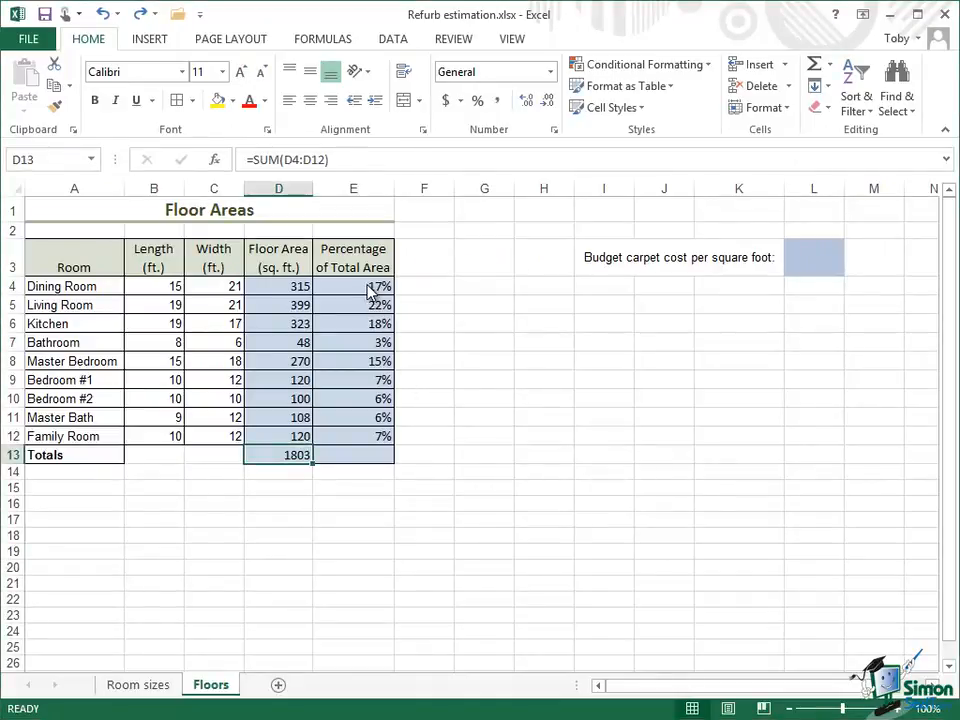
{"action": "left_click", "coordinate": [367, 286]}
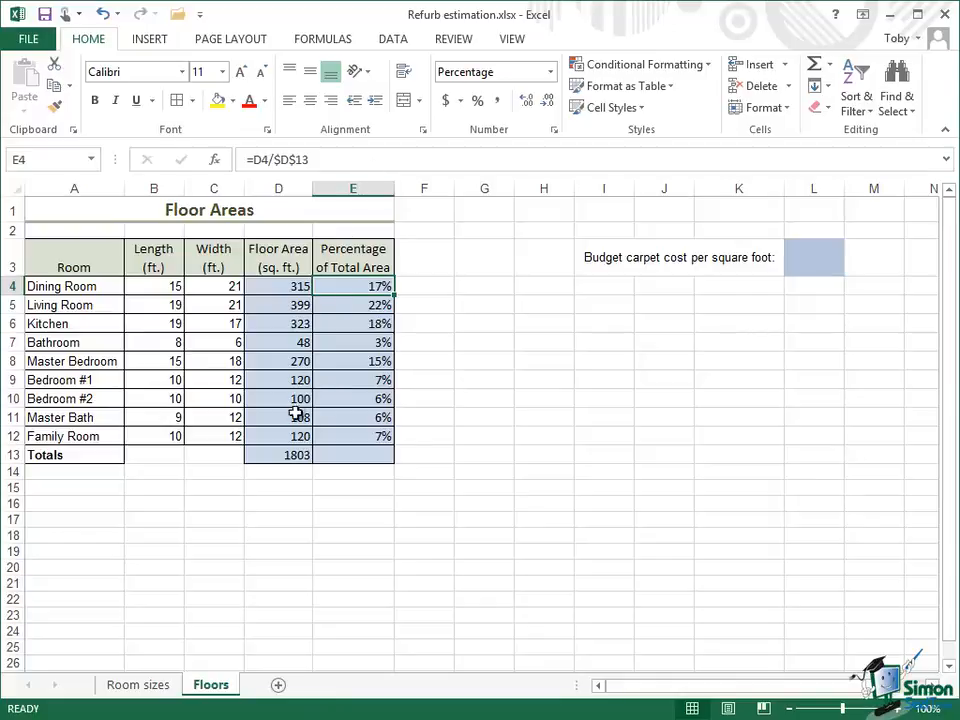
Assign the name TotalFloor to the total floor area cell D13.
{"action": "left_click", "coordinate": [283, 456]}
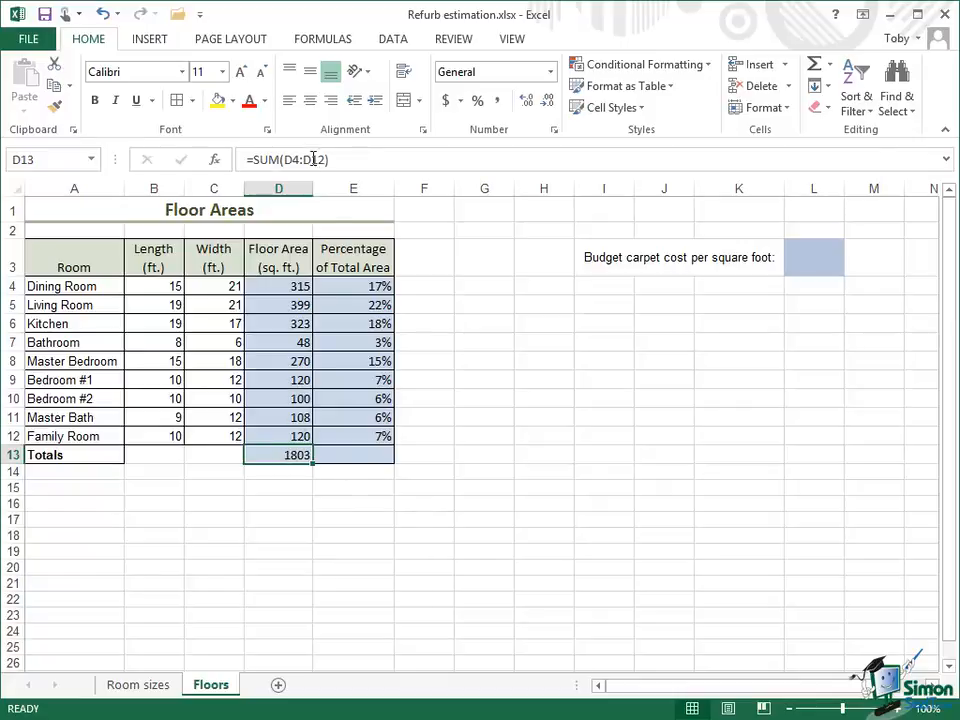
{"action": "left_click", "coordinate": [66, 159]}
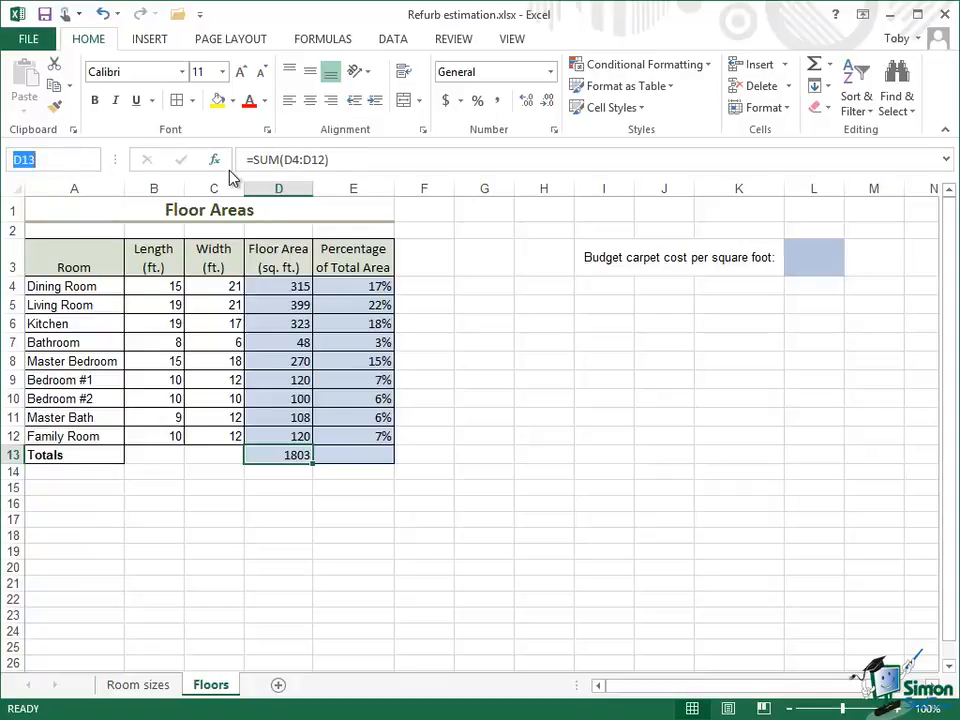
{"action": "type", "text": "TotalFloor"}
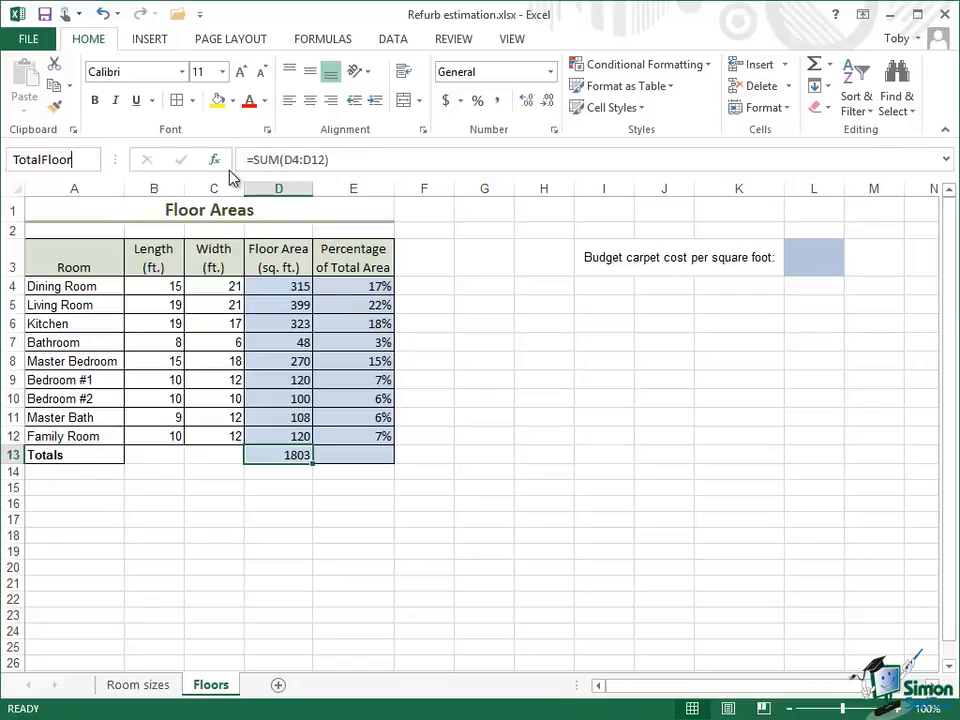
{"action": "key", "text": "Return"}
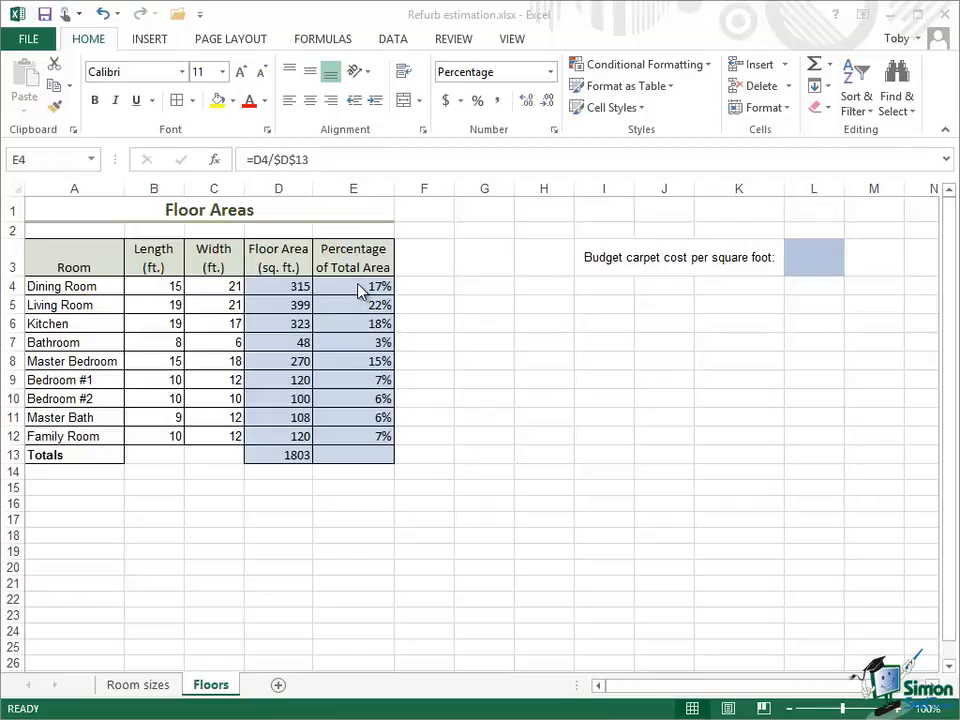
Replace $D$13 in E4 with the defined name so the formula is =D4/TotalFloor, and fill it down through E12.
{"action": "left_click", "coordinate": [360, 290]}
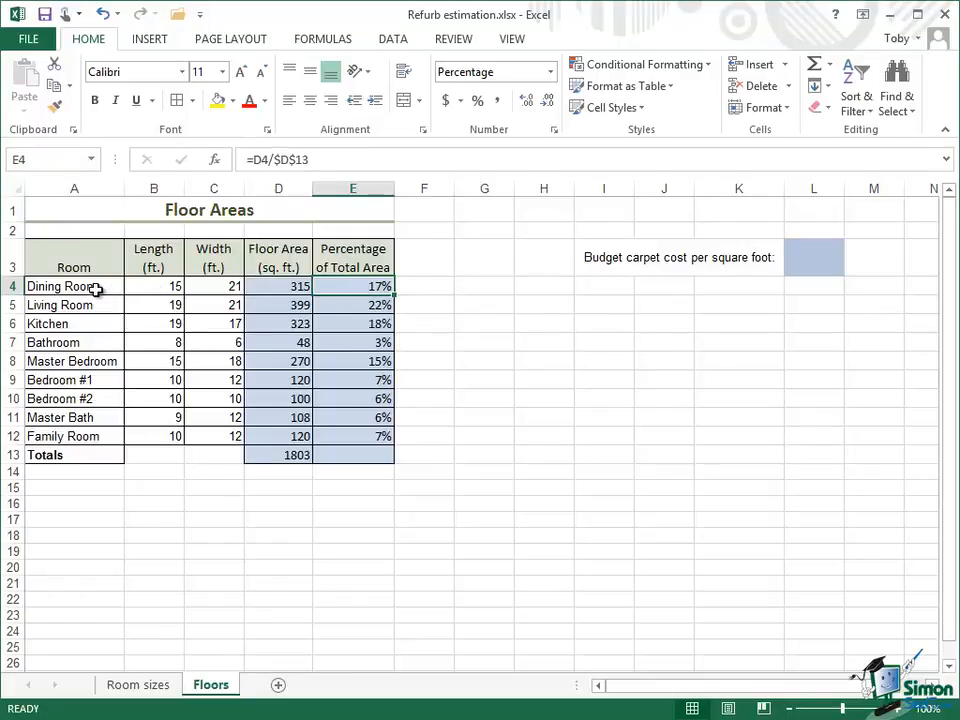
{"action": "left_click", "coordinate": [310, 159]}
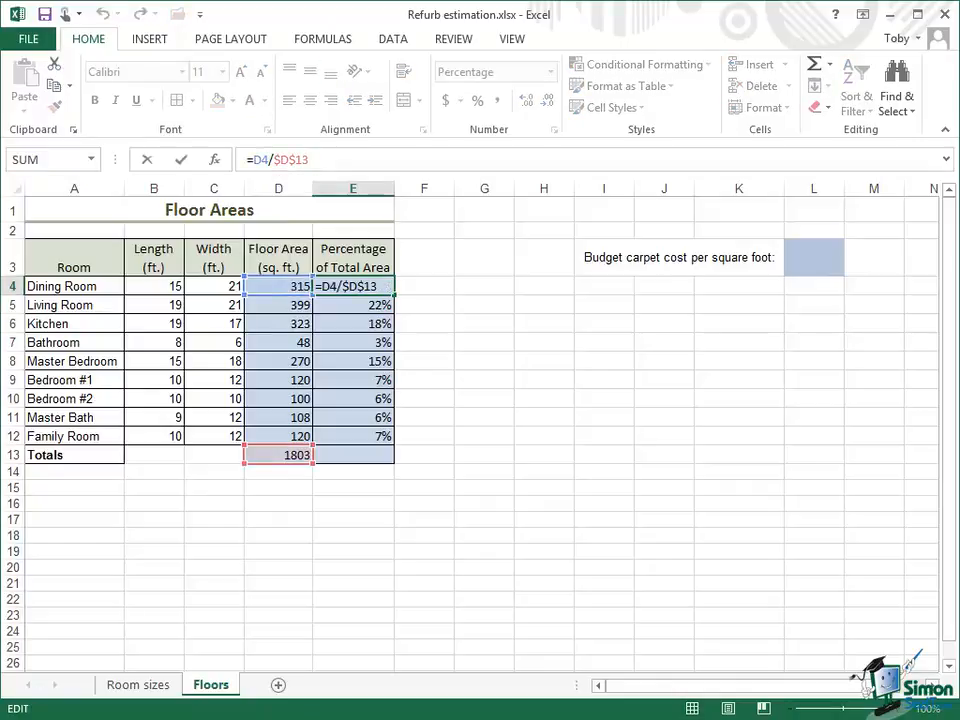
{"action": "key", "text": "BackSpace"}
{"action": "key", "text": "BackSpace"}
{"action": "key", "text": "BackSpace"}
{"action": "key", "text": "BackSpace"}
{"action": "key", "text": "BackSpace"}
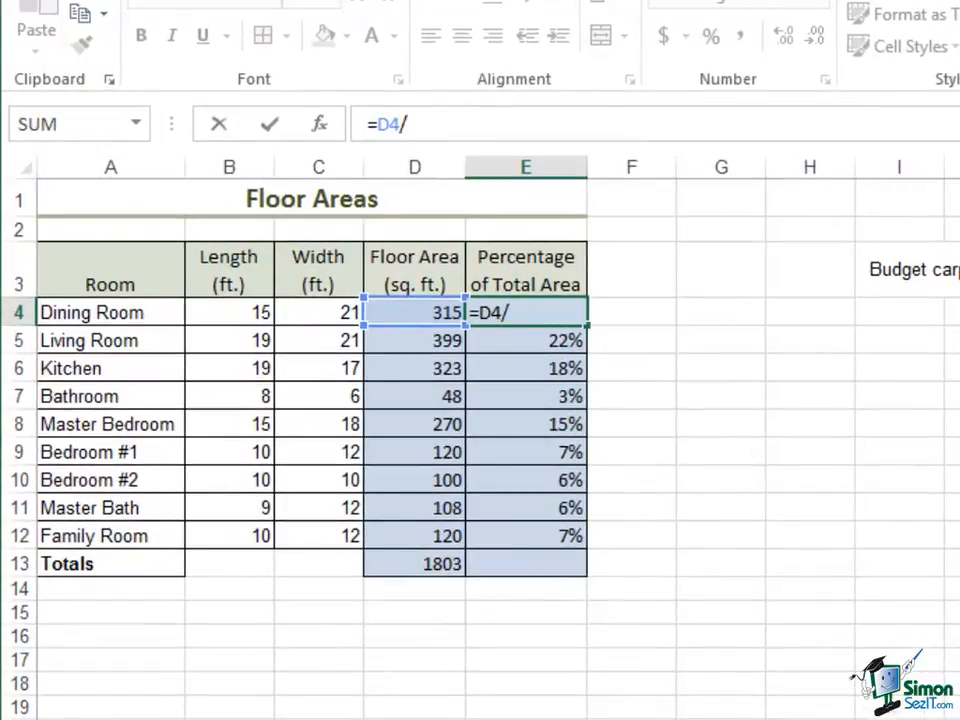
{"action": "type", "text": "T"}
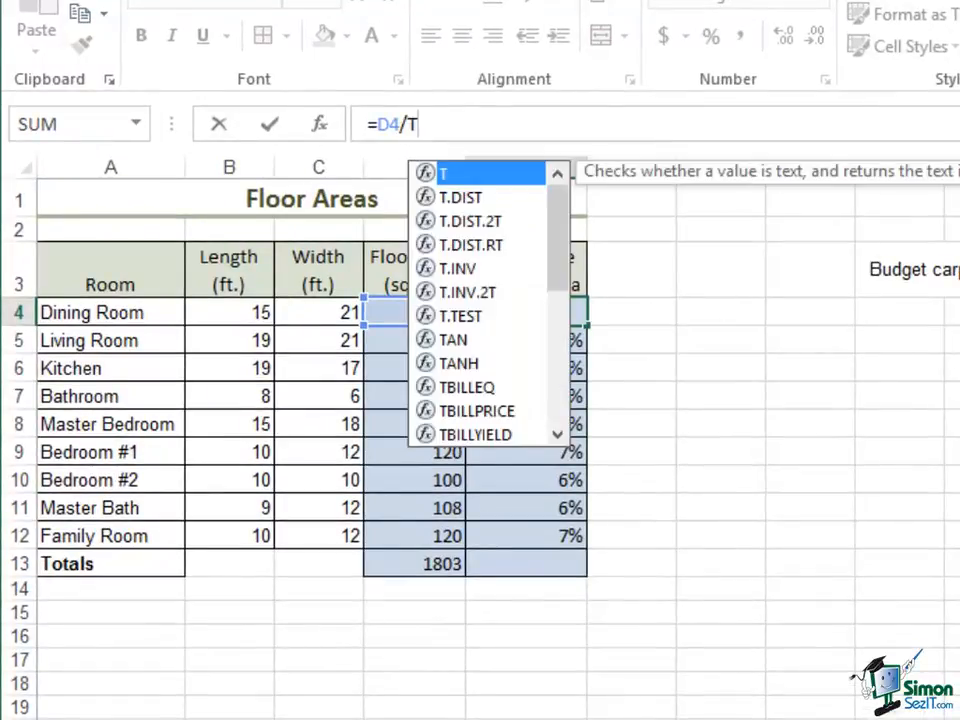
{"action": "type", "text": "o"}
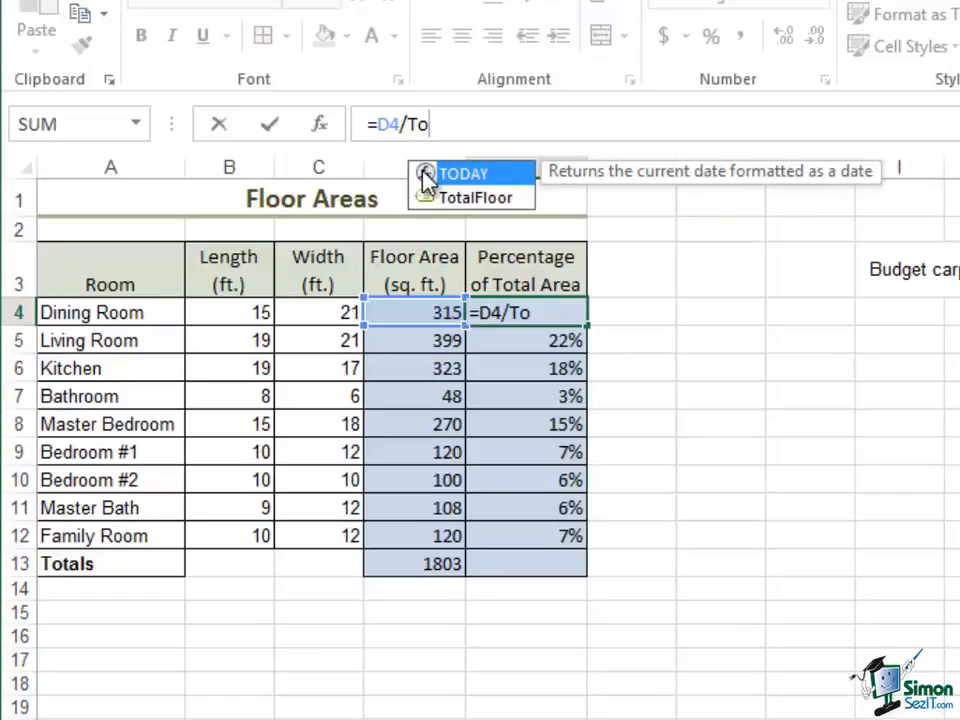
{"action": "left_click", "coordinate": [473, 199]}
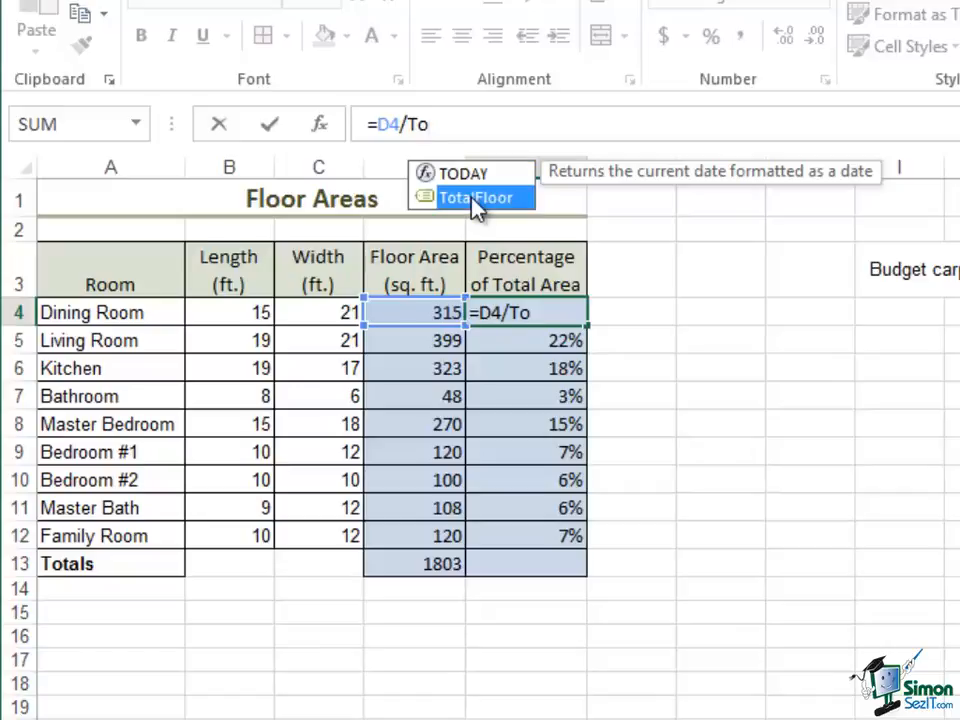
{"action": "double_click", "coordinate": [473, 199]}
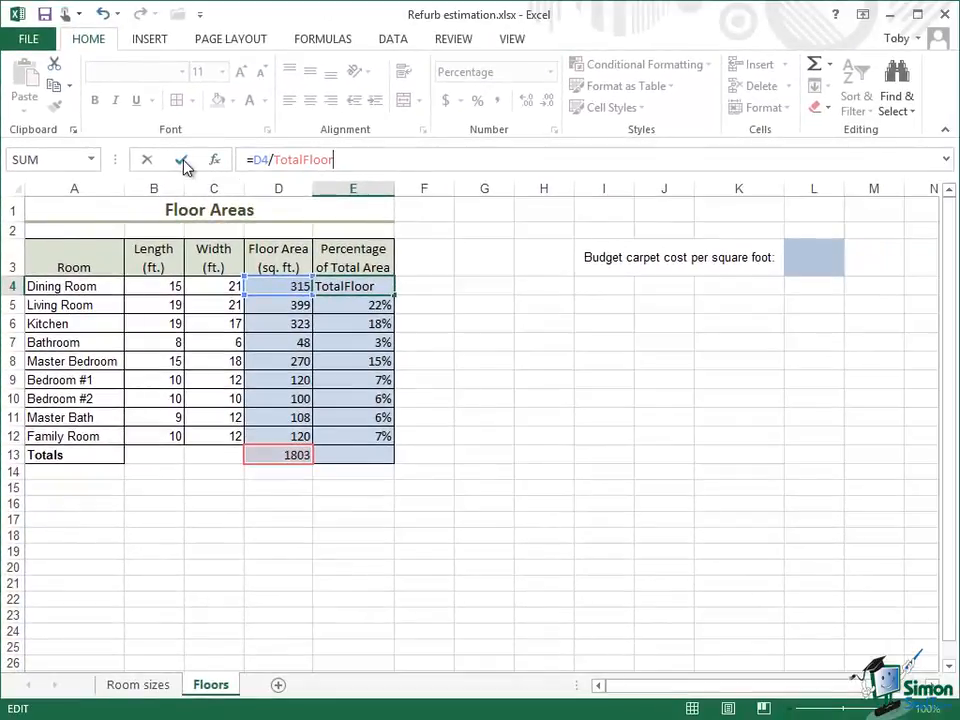
{"action": "left_click", "coordinate": [183, 163]}
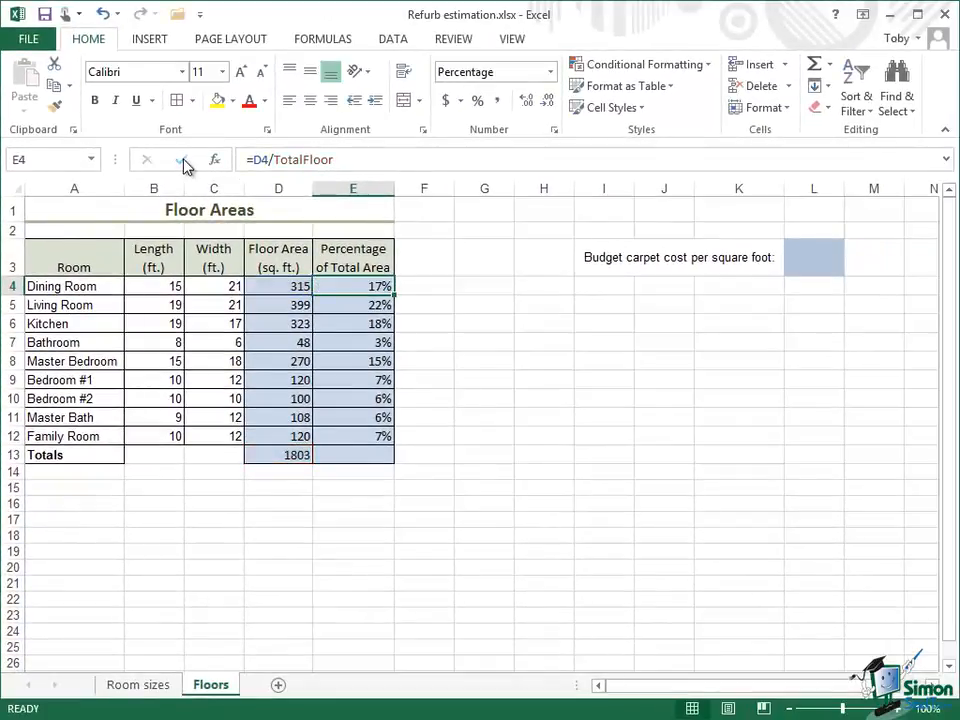
{"action": "left_click_drag", "start_coordinate": [343, 288], "coordinate": [399, 440]}
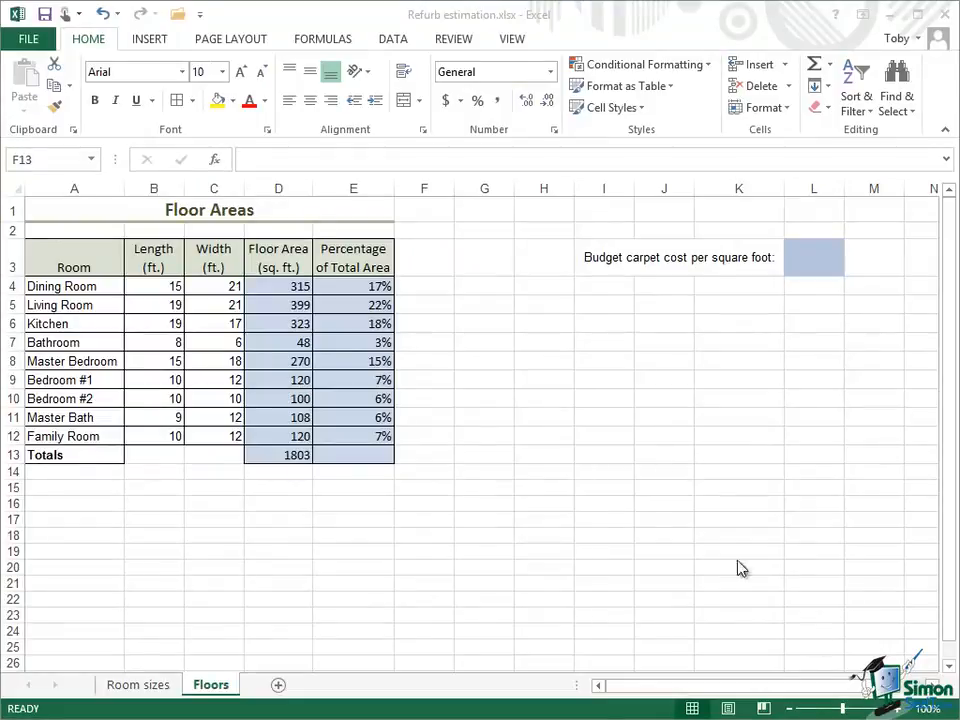
Examine the TotalFloor definition in the Name Manager, widening the Scope column and viewing its edit settings without changing them.
{"action": "left_click", "coordinate": [315, 40]}
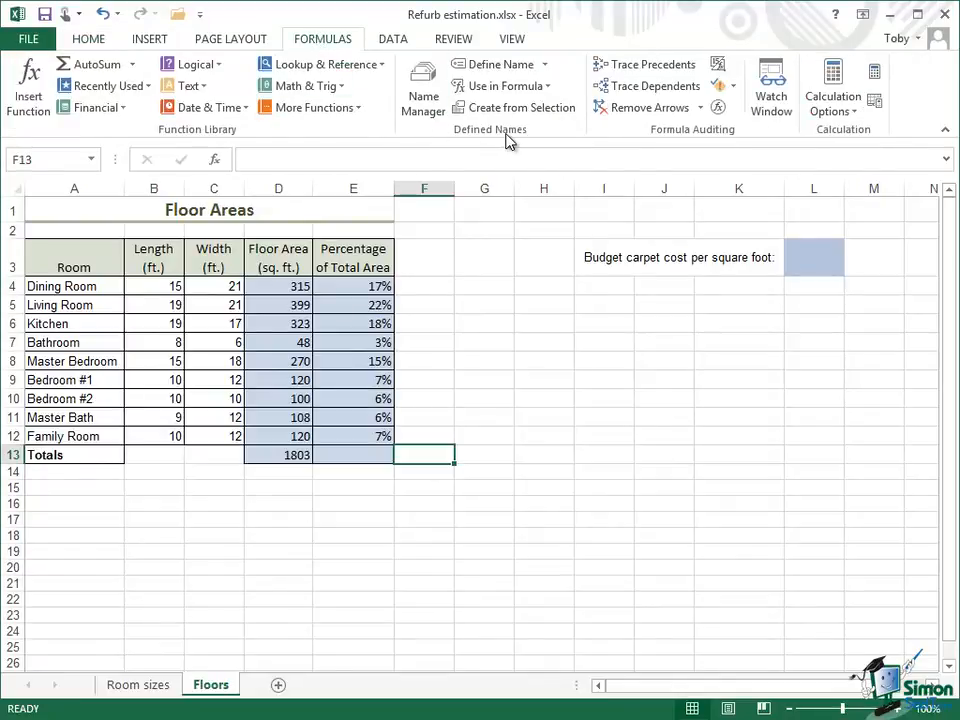
{"action": "left_click", "coordinate": [424, 90]}
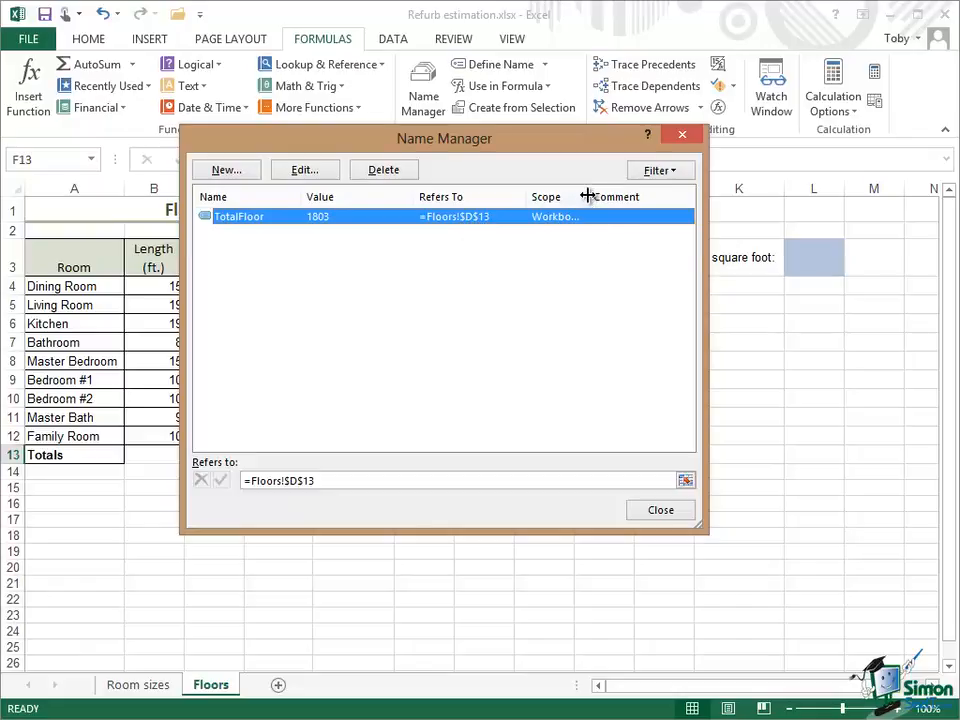
{"action": "mouse_move", "coordinate": [588, 196]}
{"action": "left_mouse_down"}
{"action": "mouse_move", "coordinate": [627, 197]}
{"action": "mouse_move", "coordinate": [604, 197]}
{"action": "left_mouse_up"}
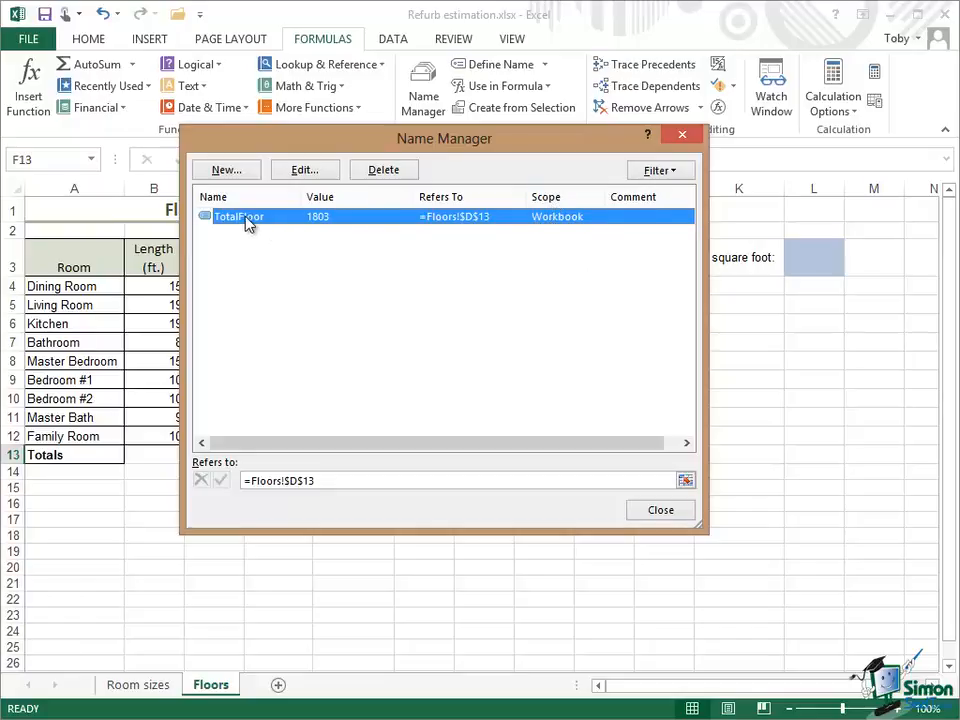
{"action": "left_click", "coordinate": [305, 170]}
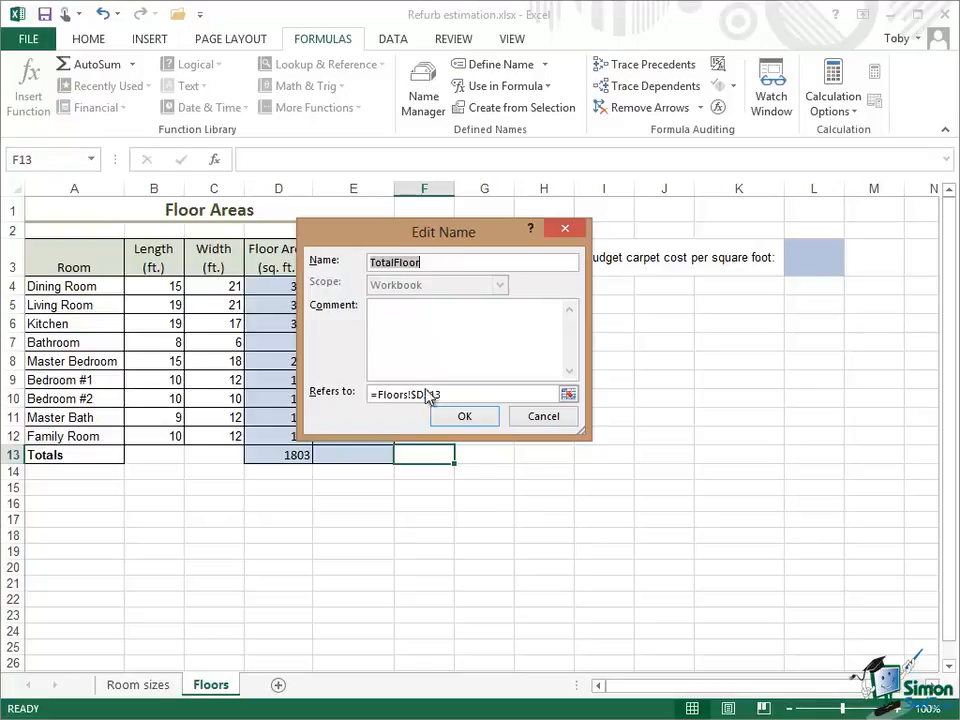
{"action": "left_click", "coordinate": [540, 418]}
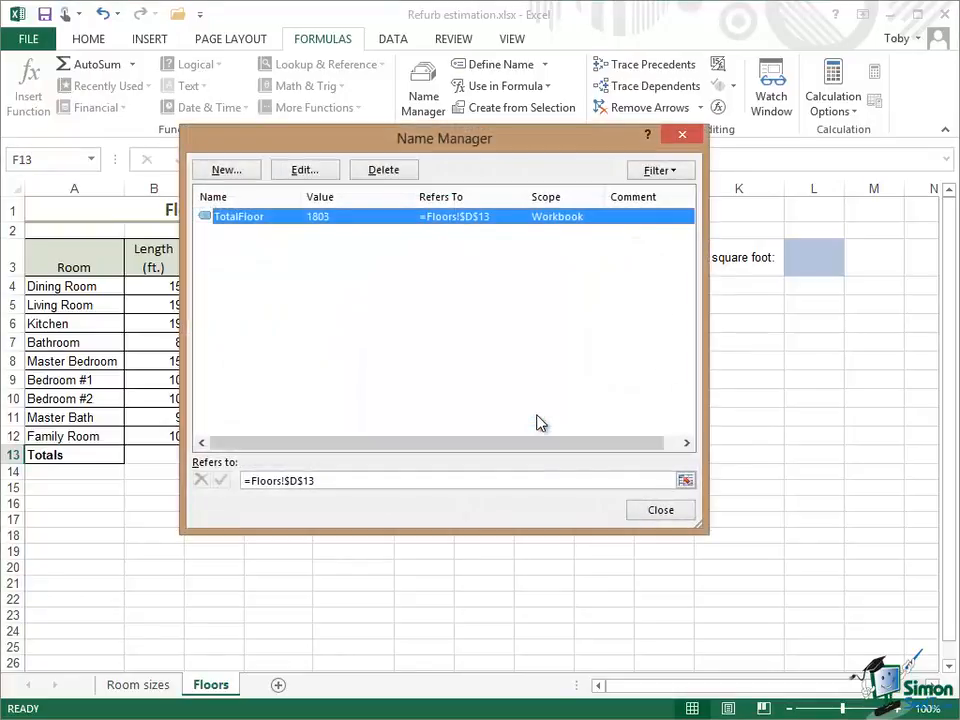
{"action": "left_click", "coordinate": [660, 511]}
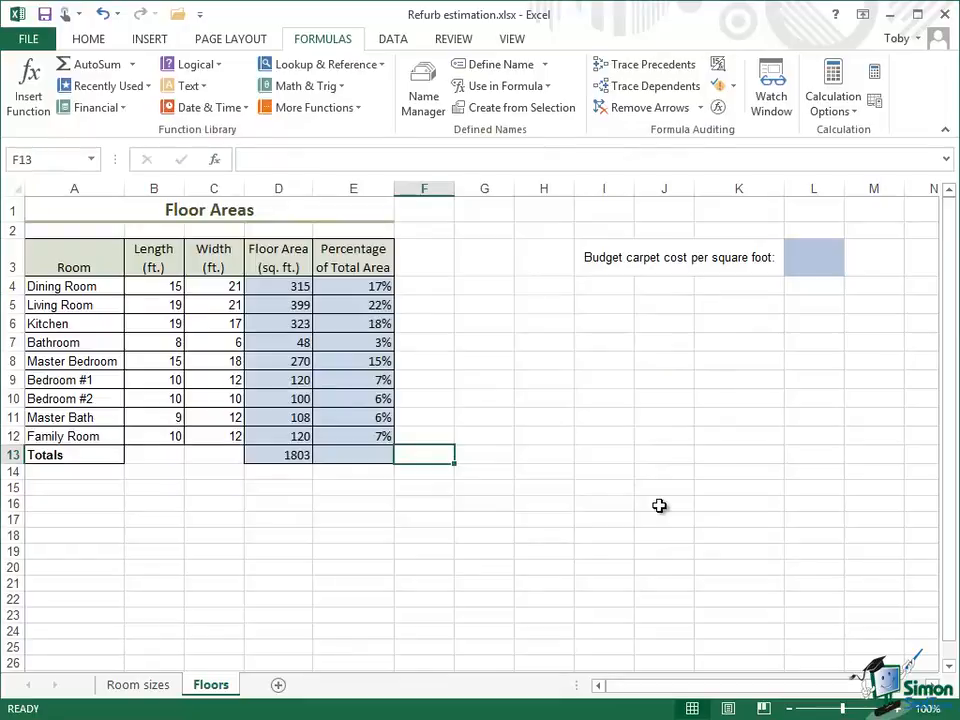
Enter 2.20 in L3 as the budget carpet cost per square foot.
{"action": "left_click", "coordinate": [820, 257]}
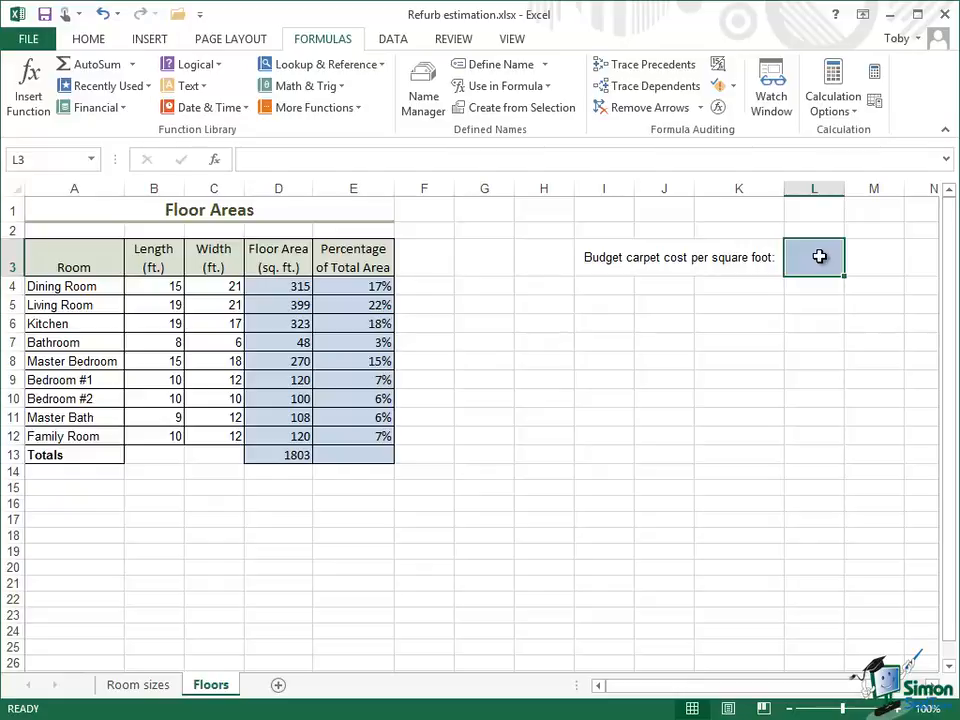
{"action": "type", "text": "2.20"}
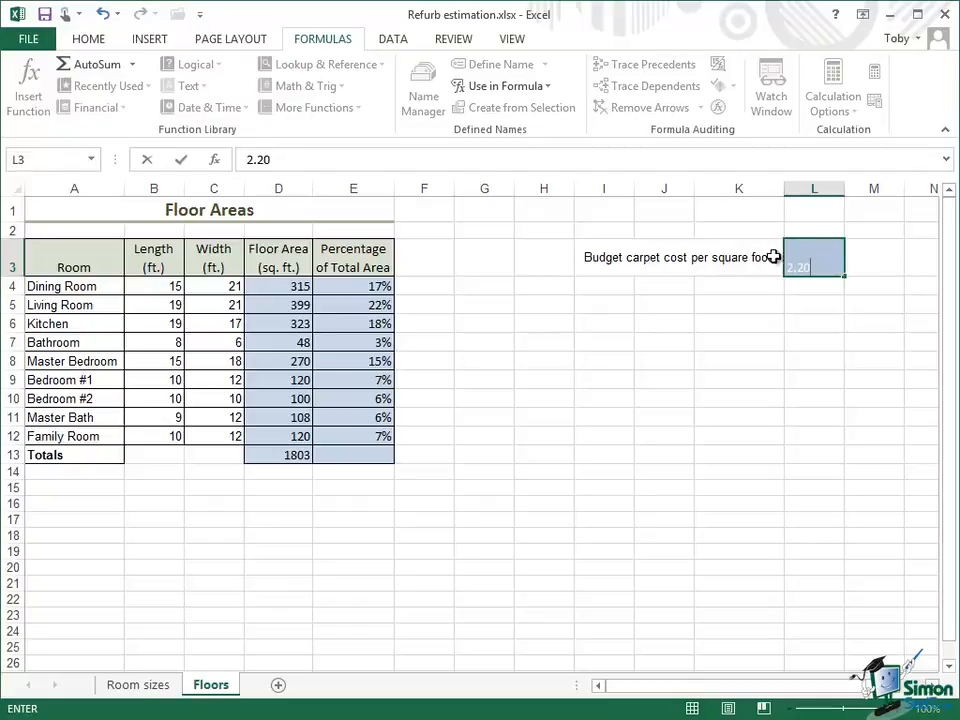
{"action": "left_click", "coordinate": [183, 160]}
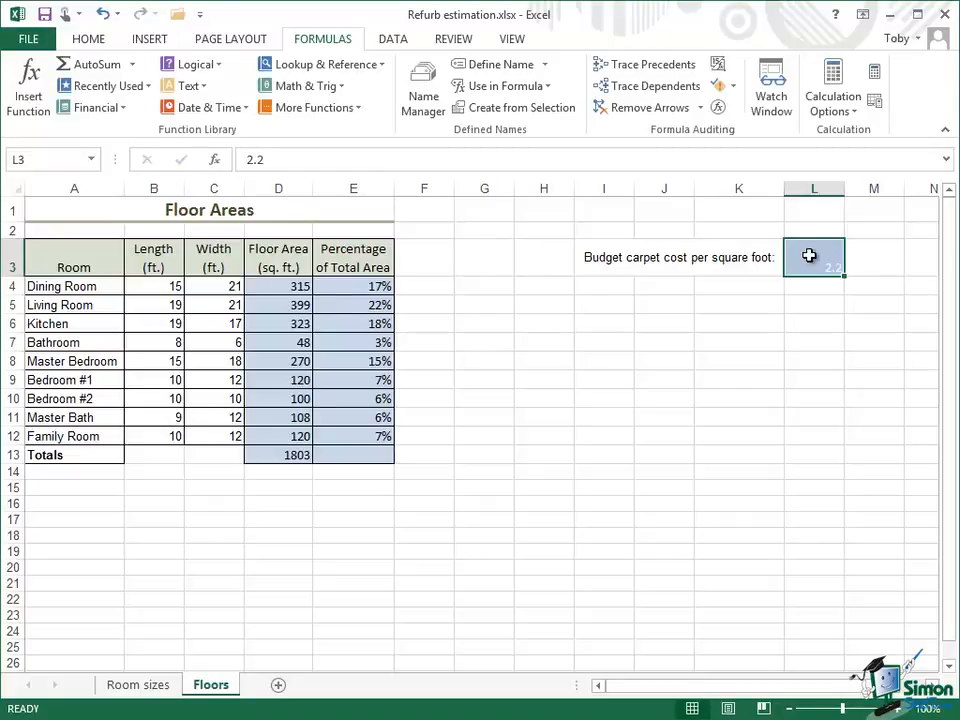
Format the carpet cost in L3 as Currency with two decimals and a $ symbol, and center it vertically and horizontally.
{"action": "left_click", "coordinate": [82, 38]}
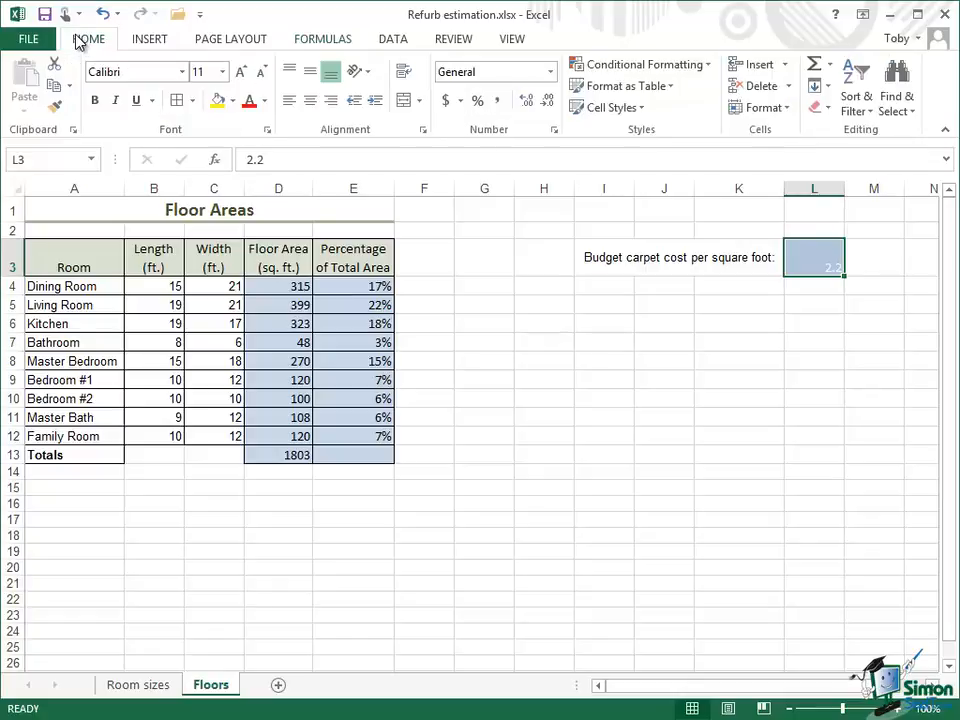
{"action": "left_click", "coordinate": [786, 110]}
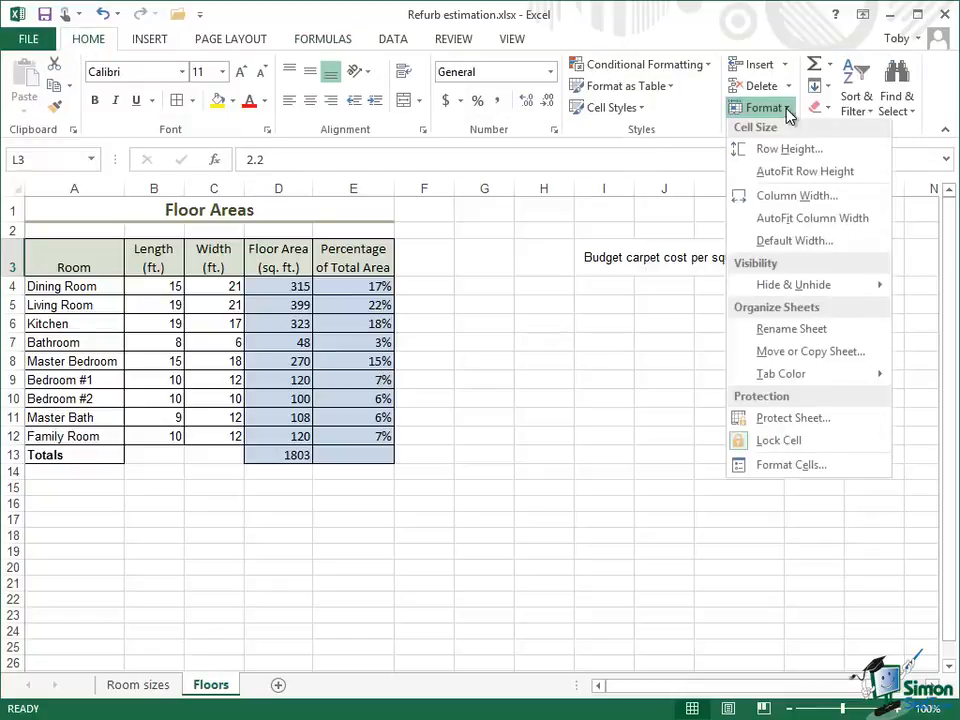
{"action": "left_click", "coordinate": [797, 465]}
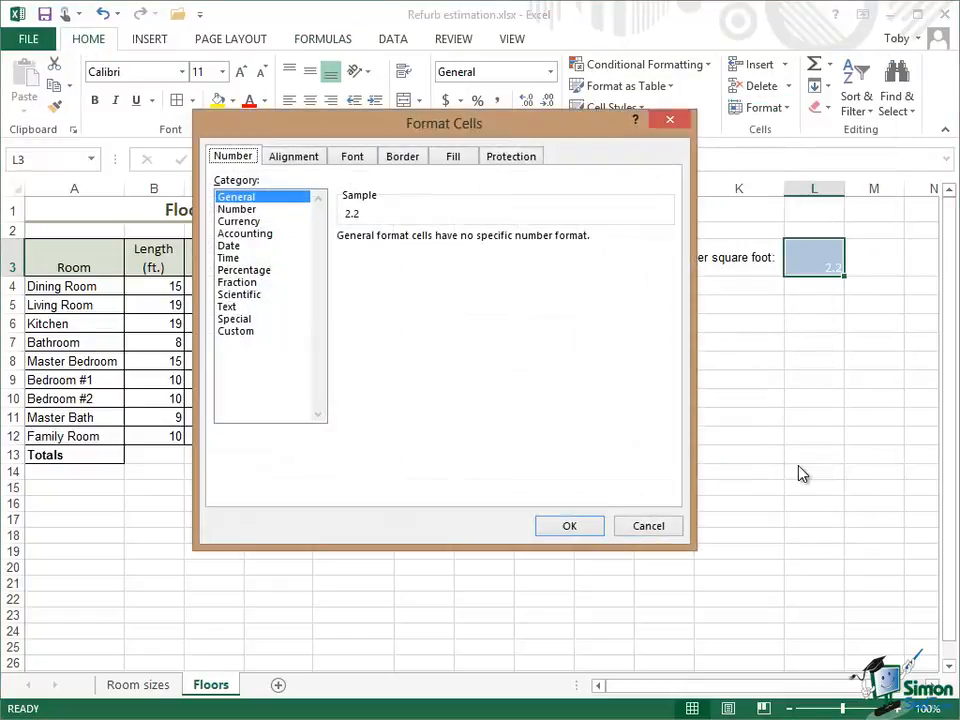
{"action": "left_click", "coordinate": [248, 222]}
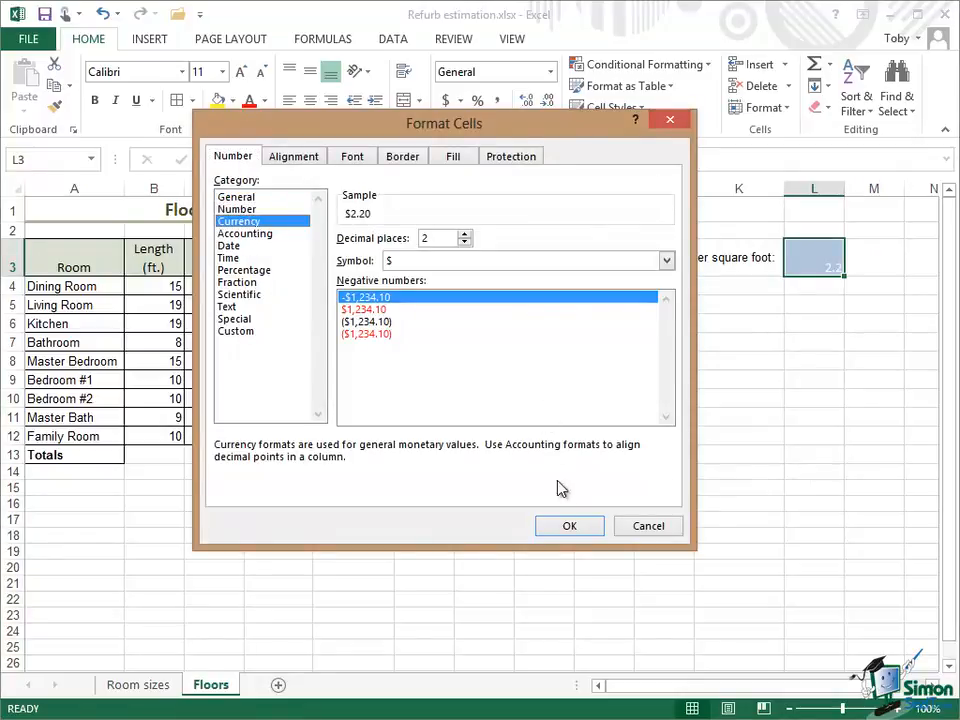
{"action": "left_click", "coordinate": [569, 526]}
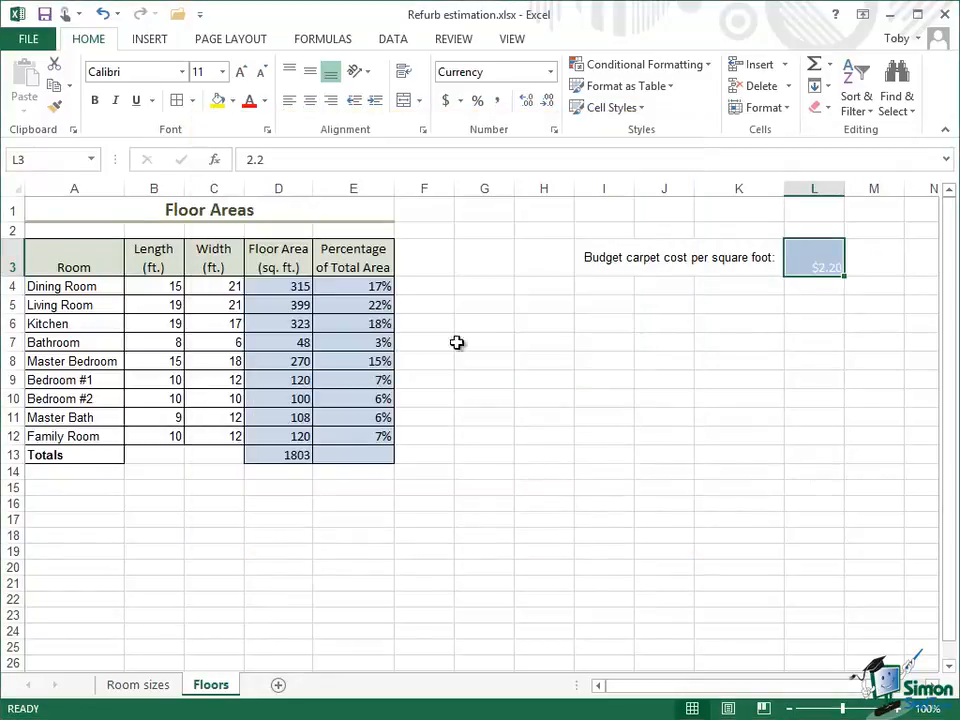
{"action": "left_click", "coordinate": [310, 75]}
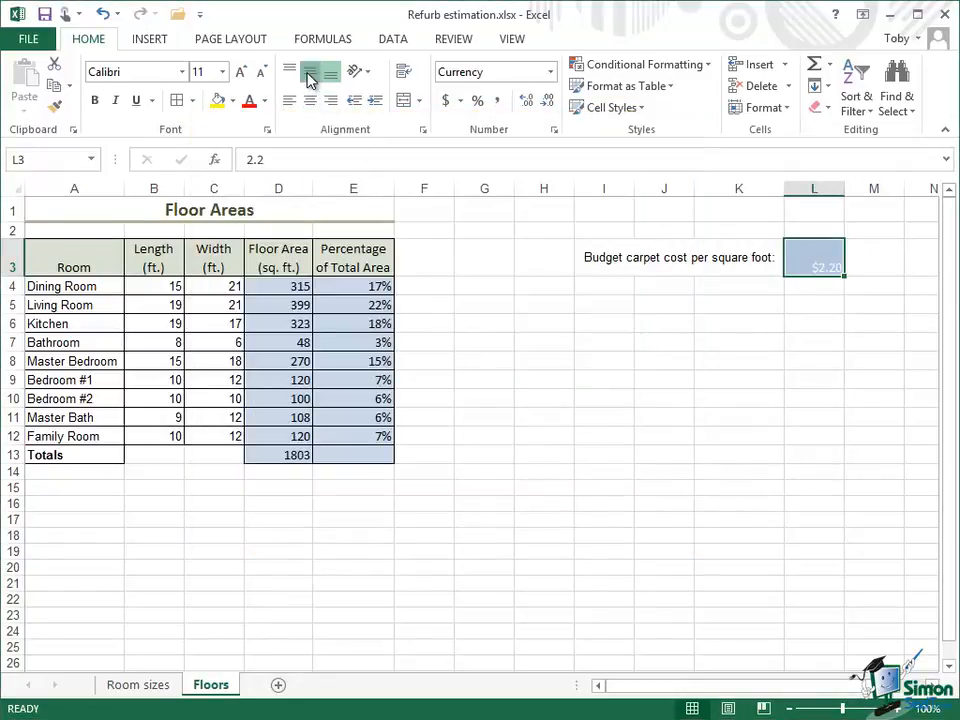
{"action": "left_click", "coordinate": [310, 101]}
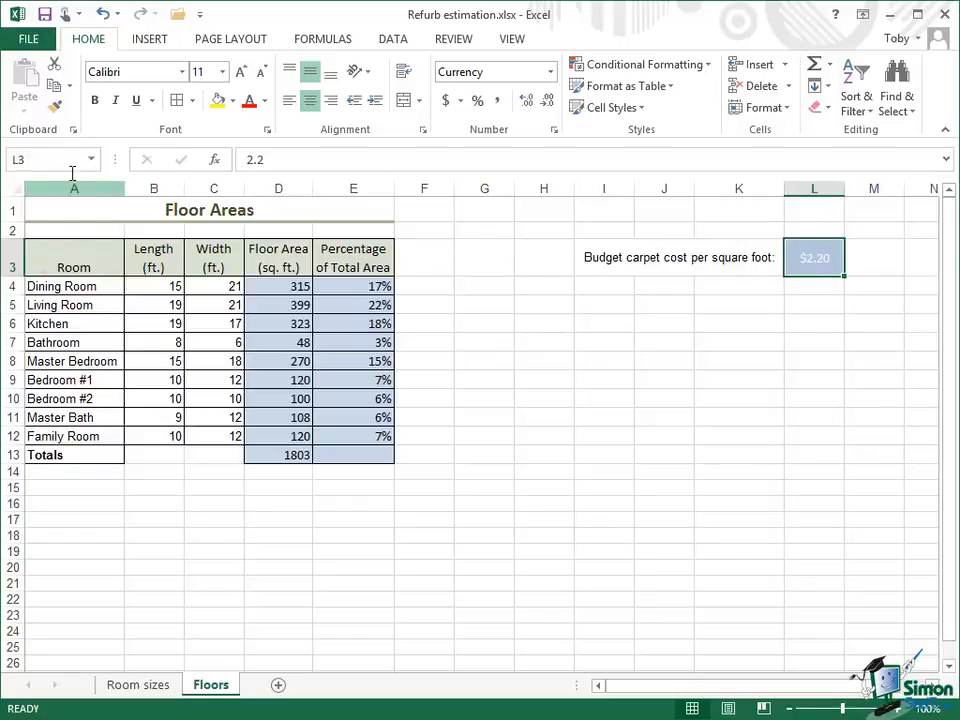
Assign the name CarpetCost to the budget carpet cost cell L3.
{"action": "left_click", "coordinate": [33, 165]}
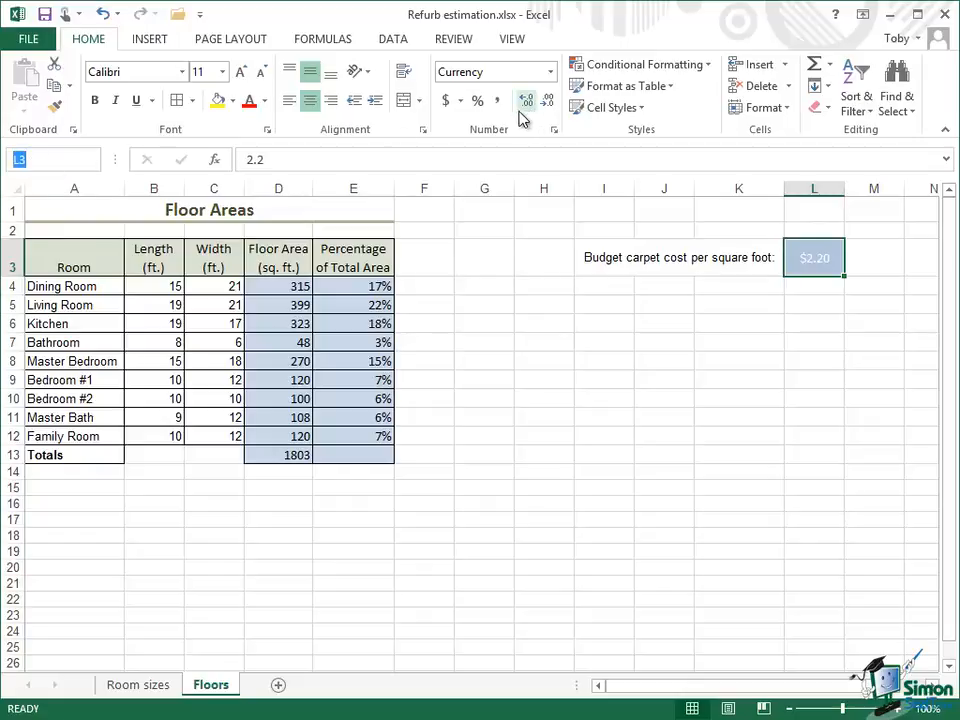
{"action": "type", "text": "CarpetCost"}
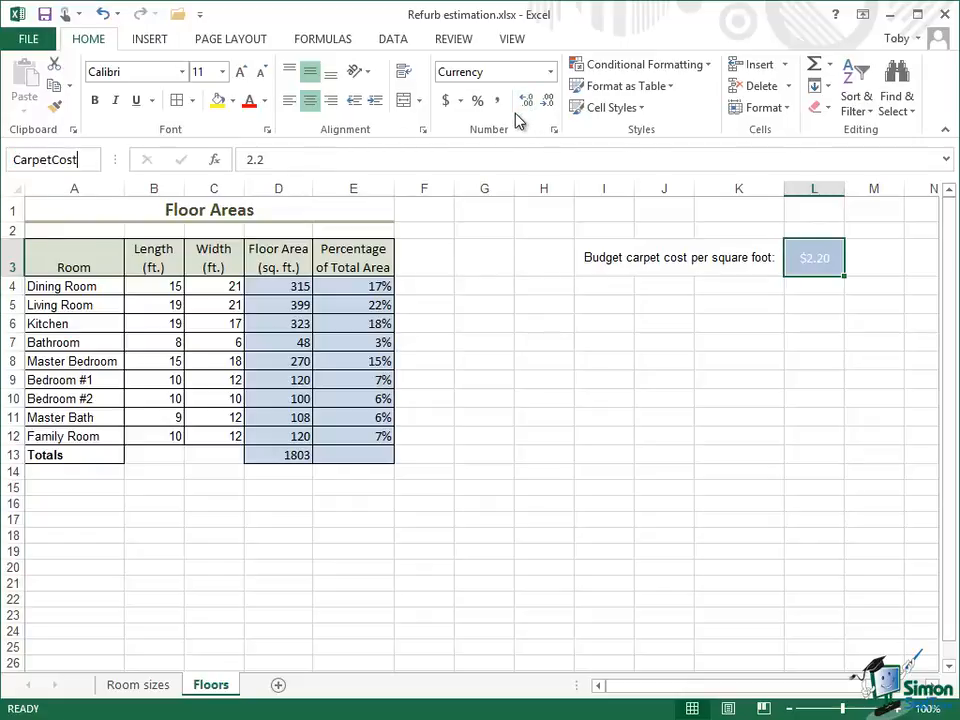
{"action": "key", "text": "Return"}
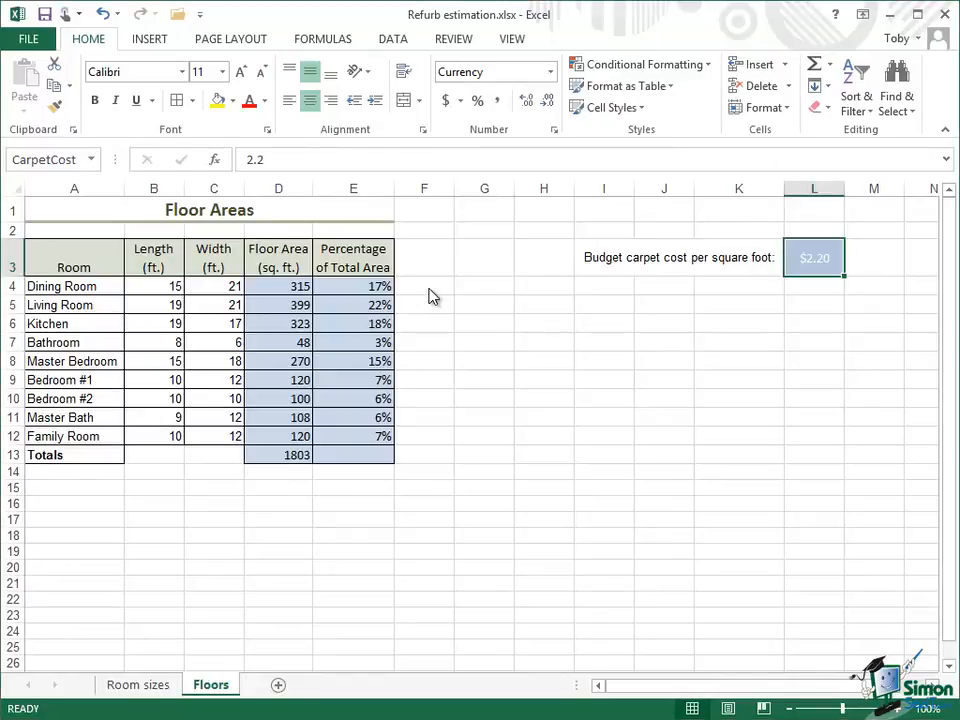
Enter the formula =D4*CarpetCost in F4 for the Dining Room's carpet cost and fill it down through F12.
{"action": "left_click", "coordinate": [428, 288]}
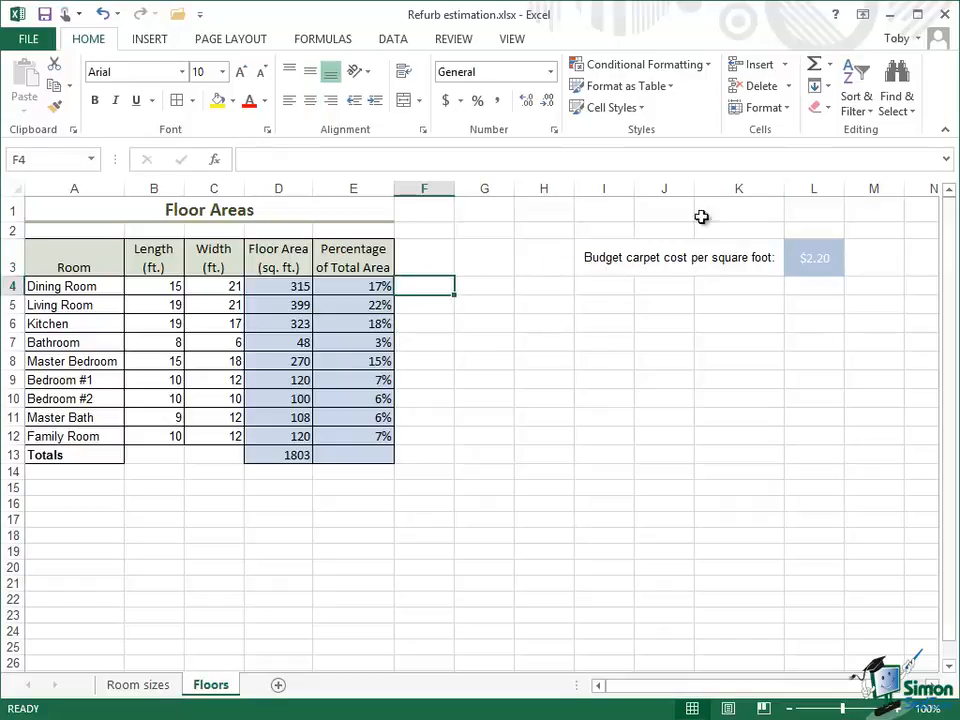
{"action": "left_click", "coordinate": [251, 159]}
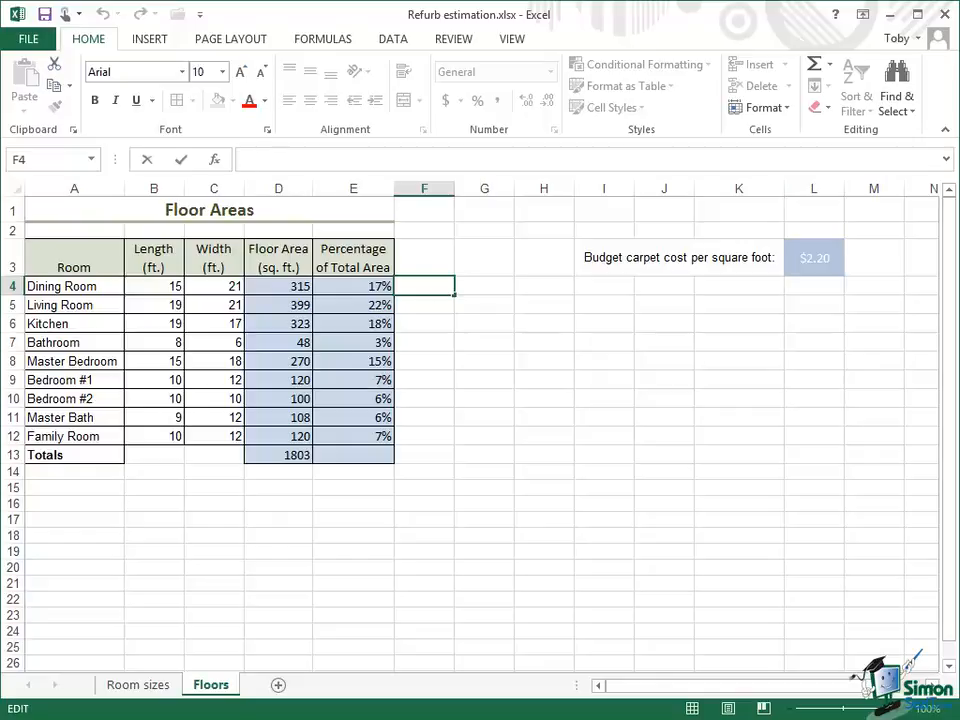
{"action": "type", "text": "="}
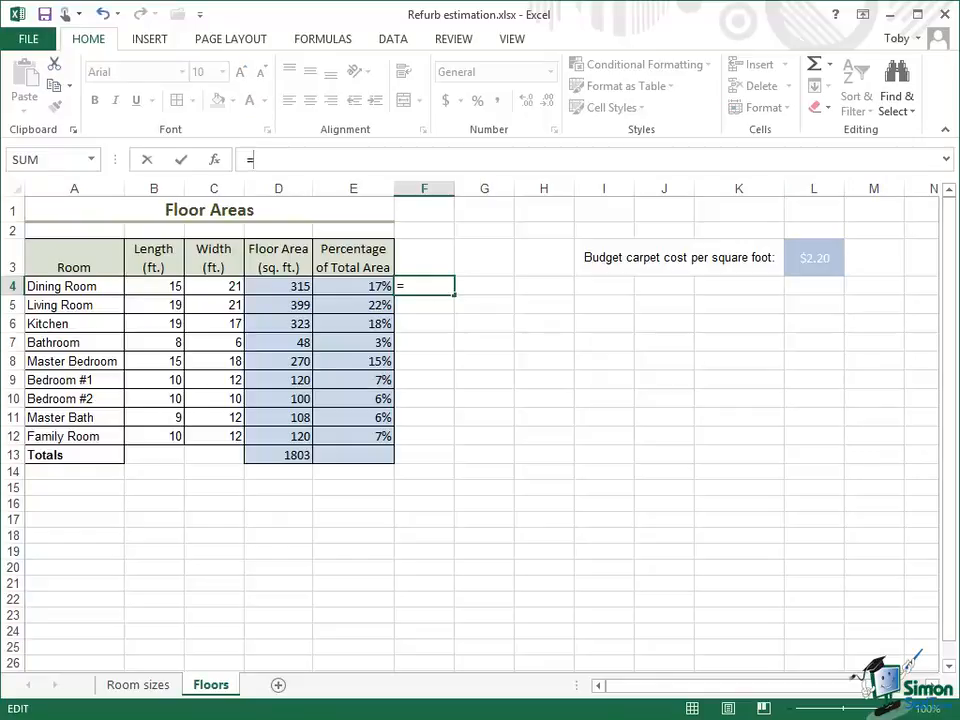
{"action": "type", "text": "D4"}
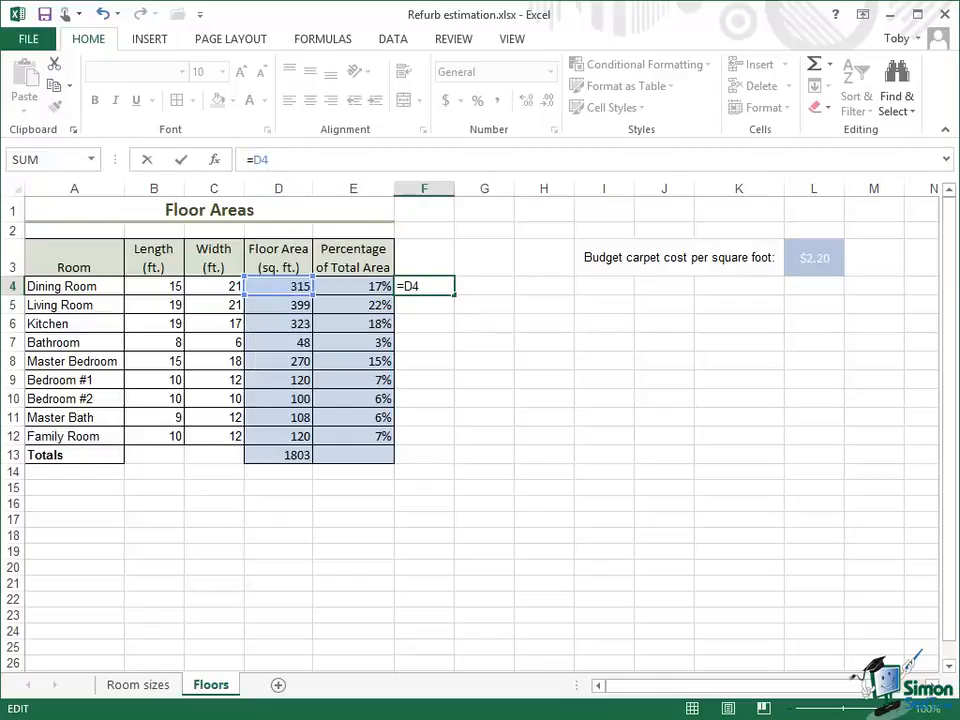
{"action": "type", "text": "*C"}
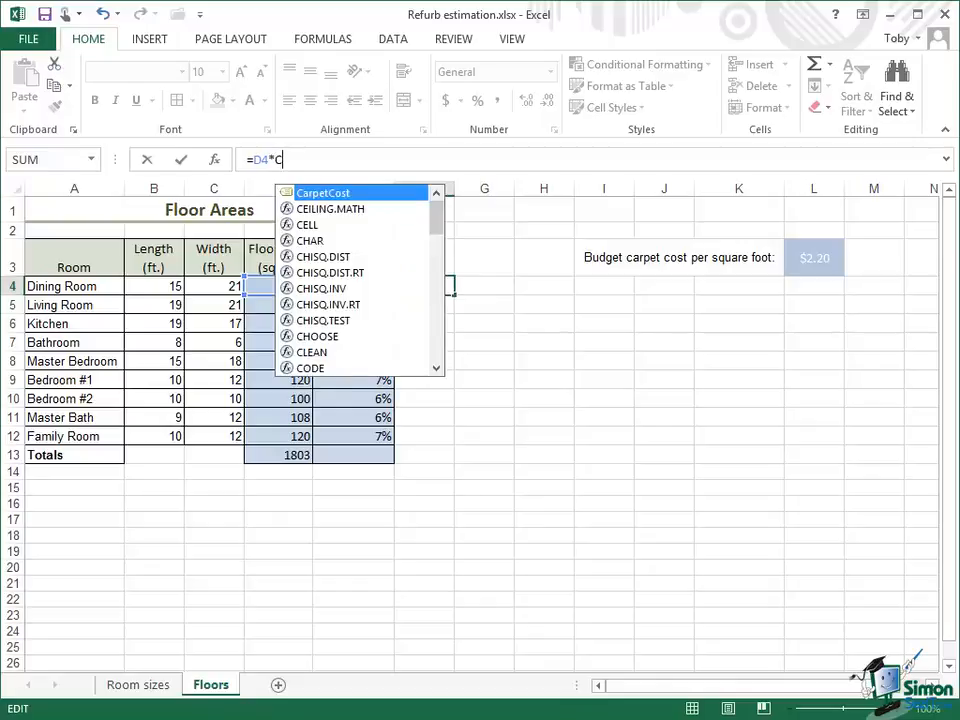
{"action": "double_click", "coordinate": [350, 192]}
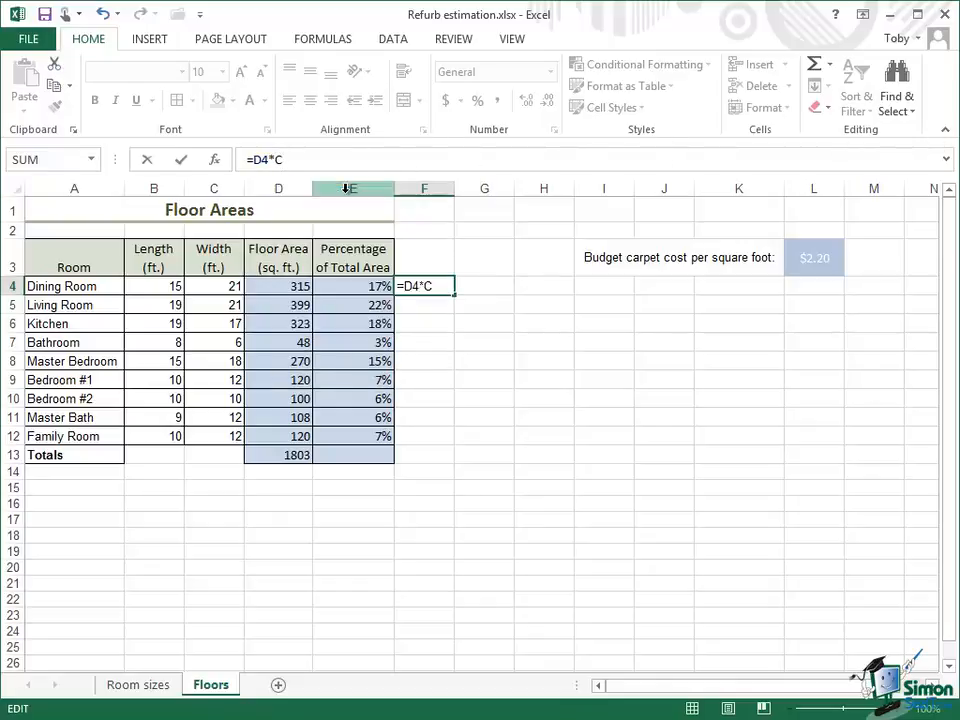
{"action": "left_click", "coordinate": [183, 161]}
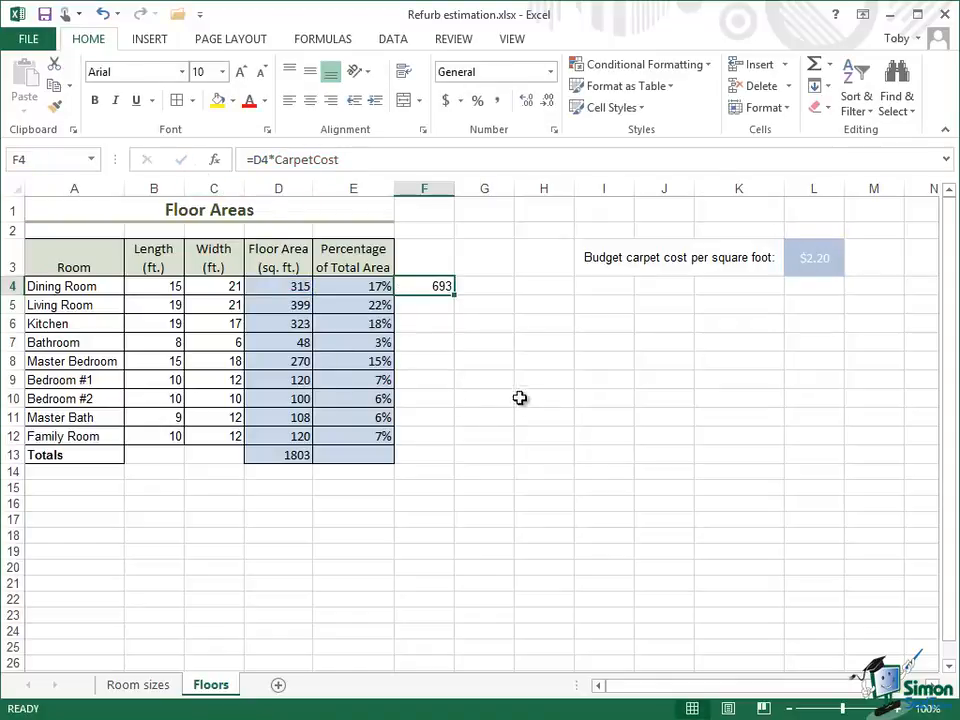
{"action": "left_click_drag", "start_coordinate": [439, 285], "coordinate": [433, 439]}
{"action": "key", "text": "ctrl+d"}
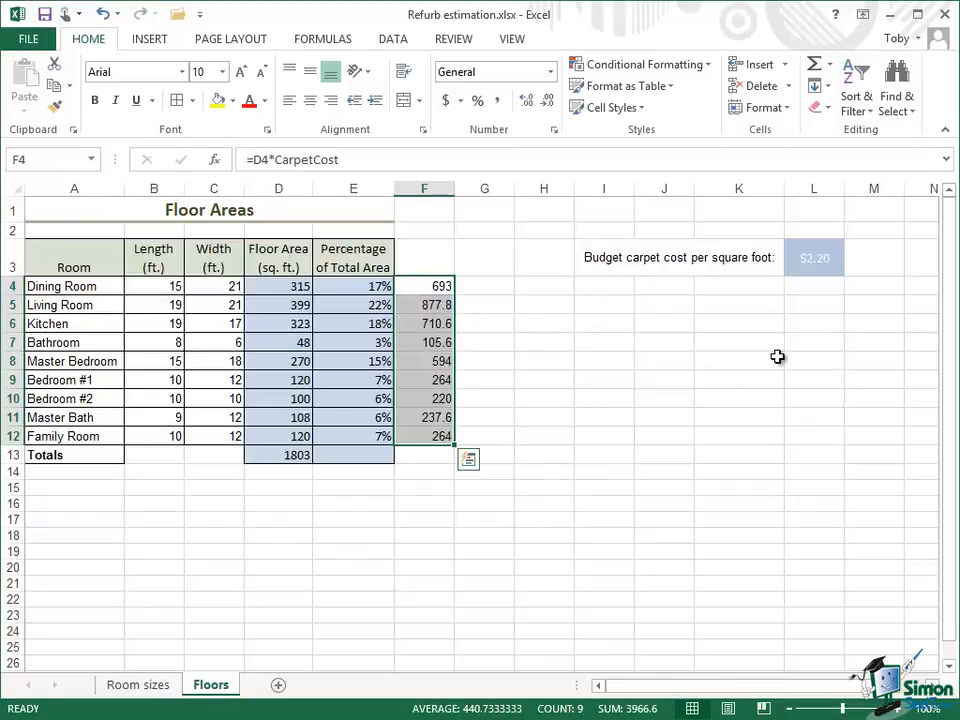
Format the room carpet costs in F4:F12 as Currency with two decimal places and the $ symbol.
{"action": "right_click", "coordinate": [406, 312]}
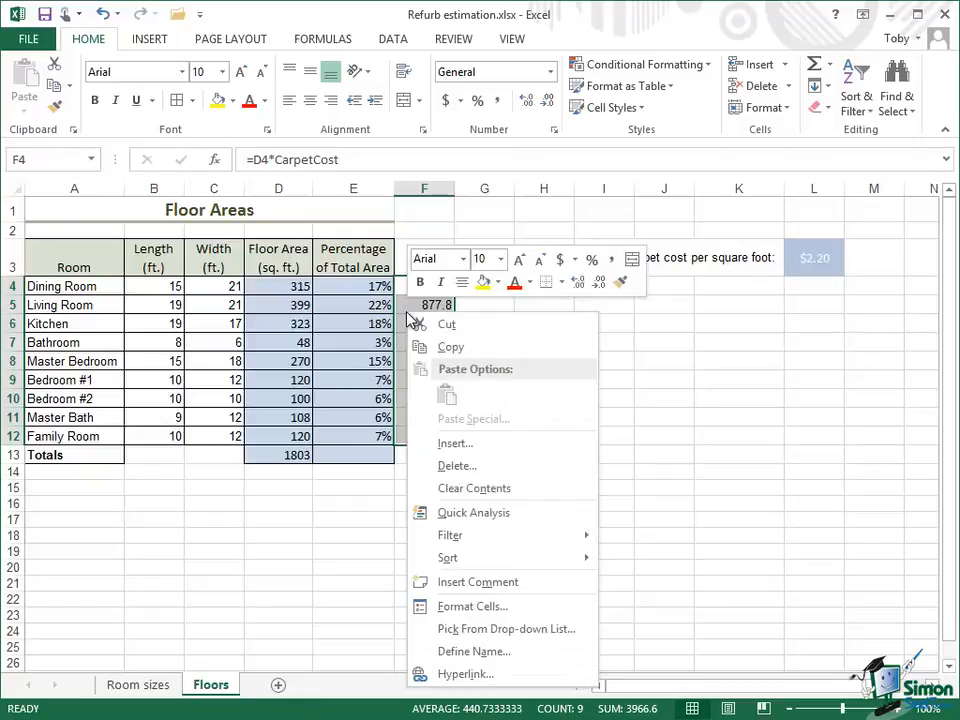
{"action": "left_click", "coordinate": [506, 609]}
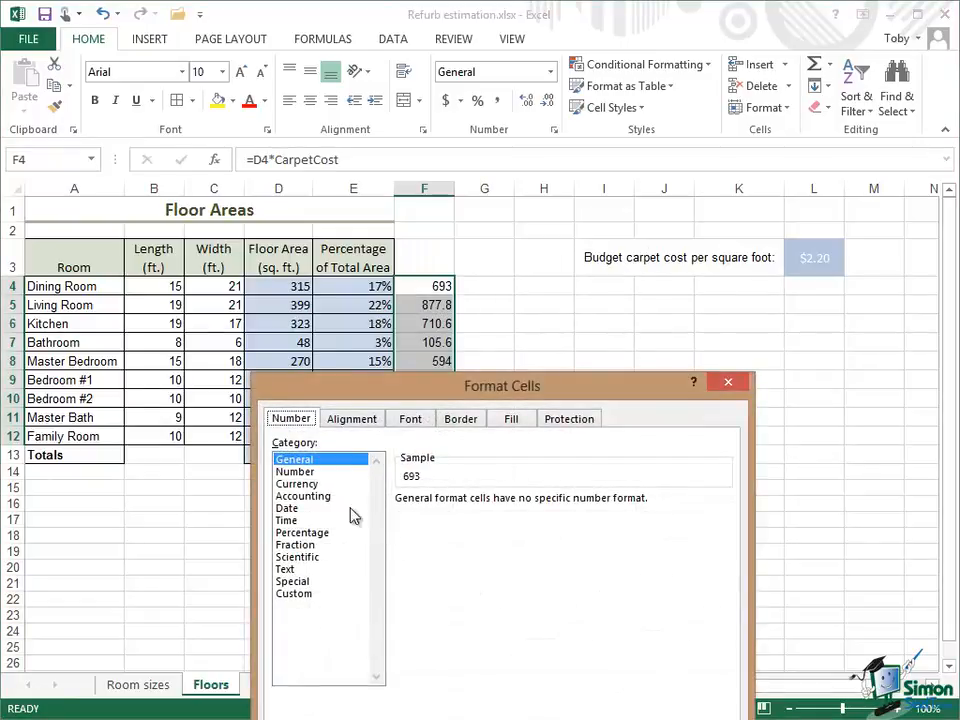
{"action": "left_click", "coordinate": [300, 484]}
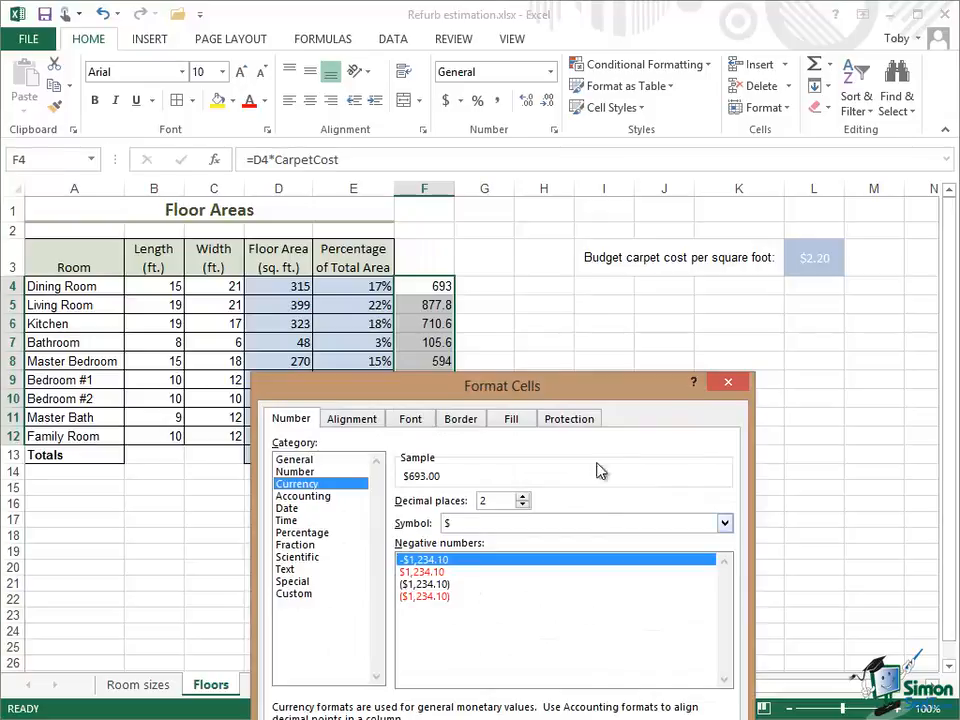
{"action": "left_click_drag", "start_coordinate": [590, 385], "coordinate": [618, 150]}
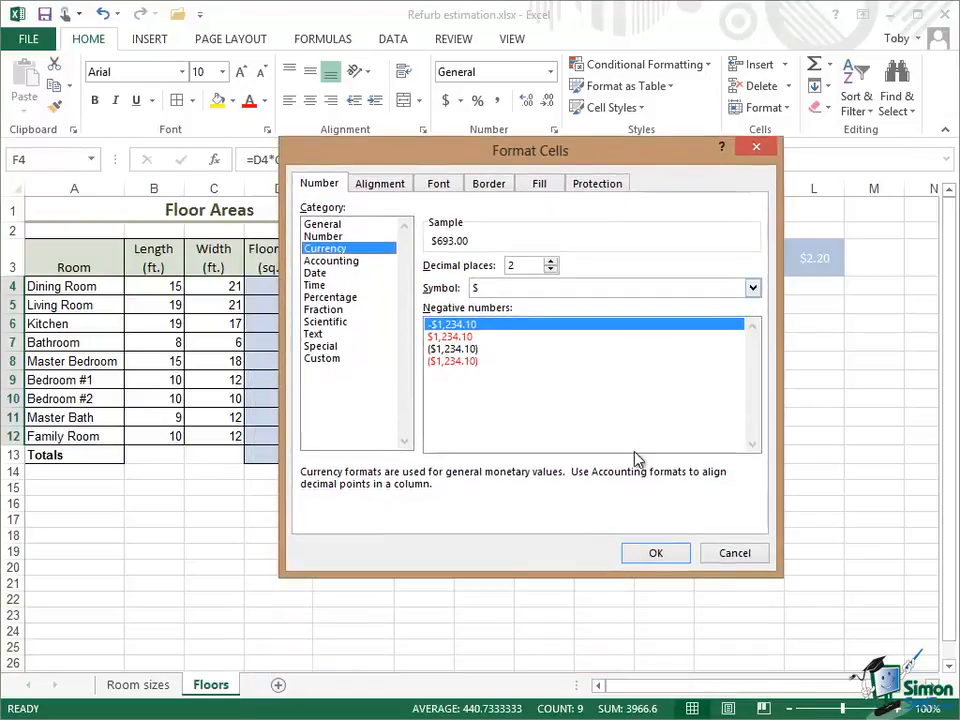
{"action": "left_click", "coordinate": [656, 554]}
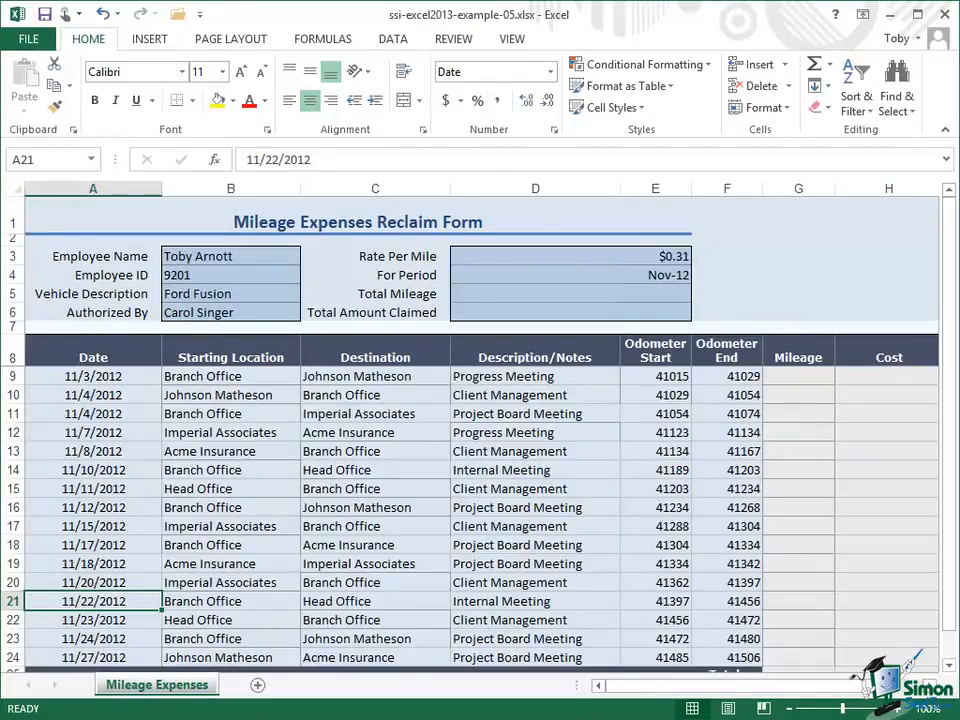
Examine the Rate Per Mile cell E3 and the mileage table down to its Totals row in the ssi-excel2013-example-05.xlsx workbook.
{"action": "left_click", "coordinate": [678, 257]}
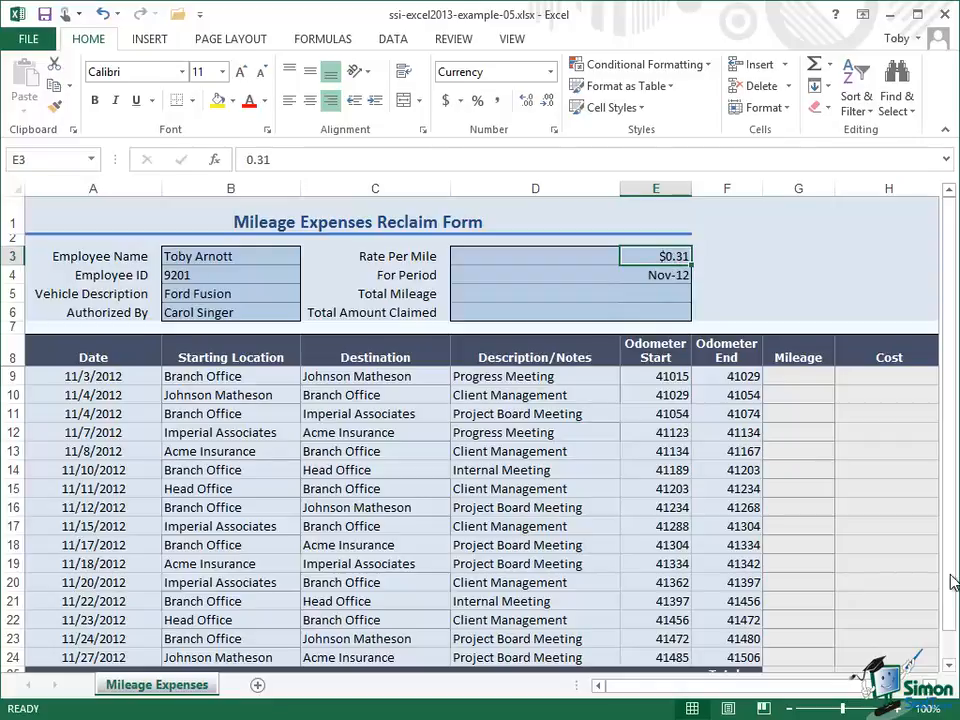
{"action": "left_click_drag", "start_coordinate": [950, 612], "coordinate": [951, 644]}
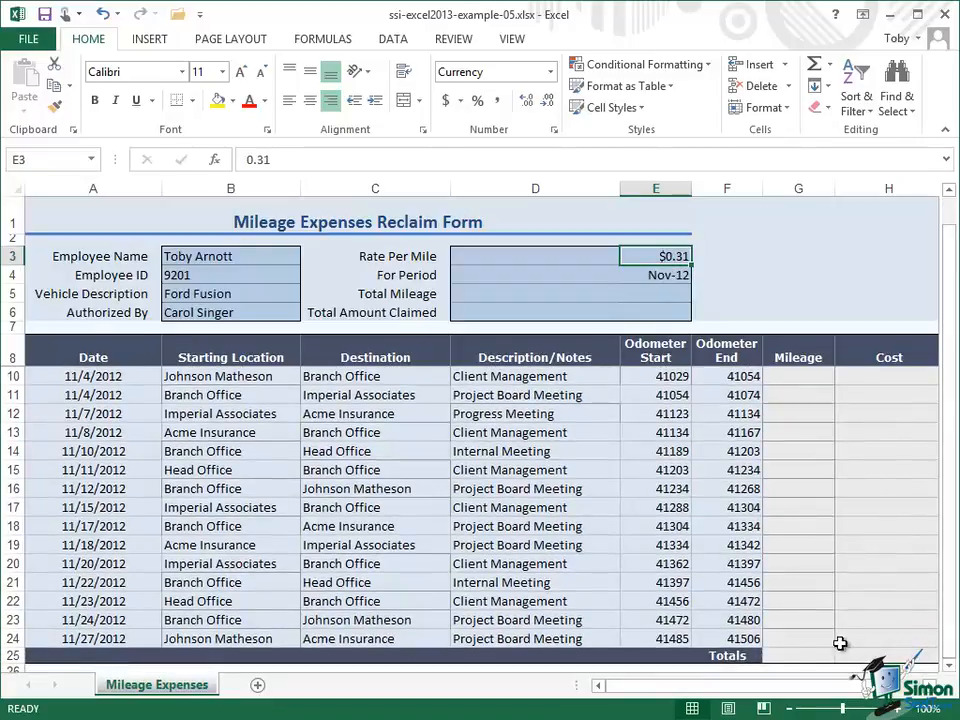